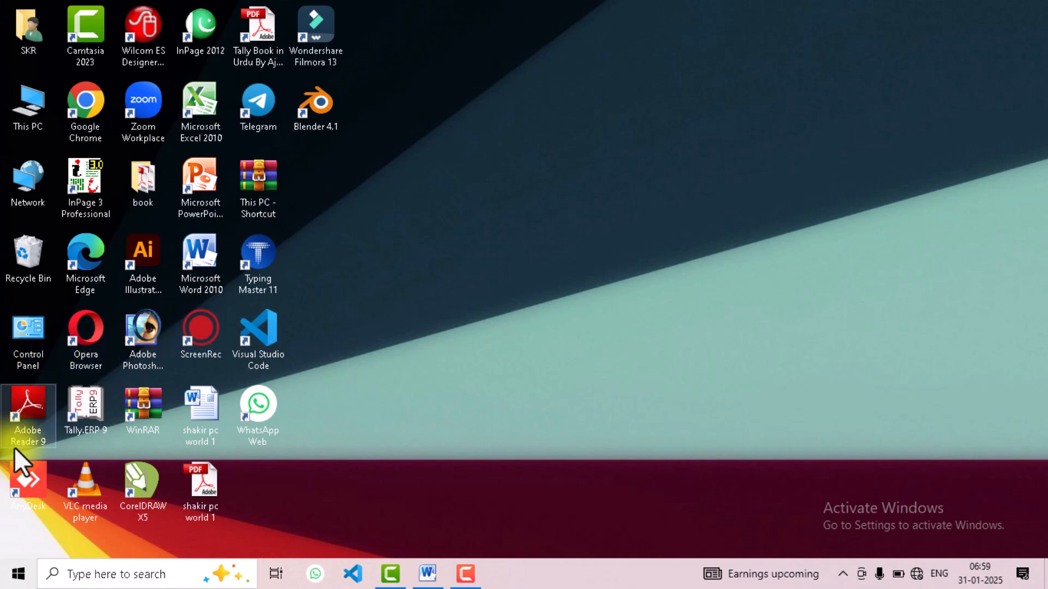
Launch Tally.ERP 9, then switch to the Word document and review the list of goods purchased from other companies
click(92, 402)
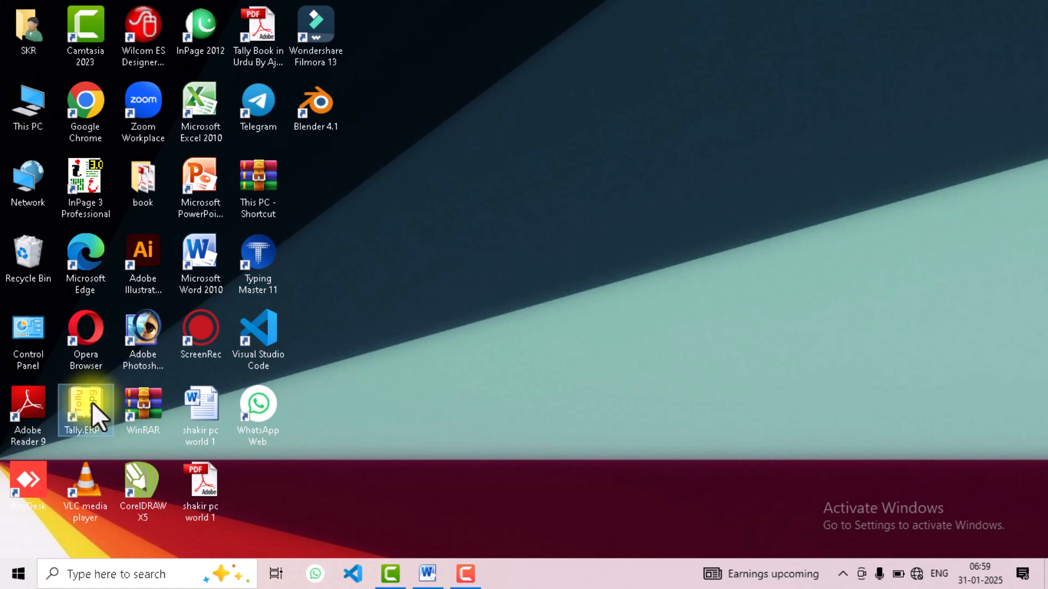
double_click(92, 401)
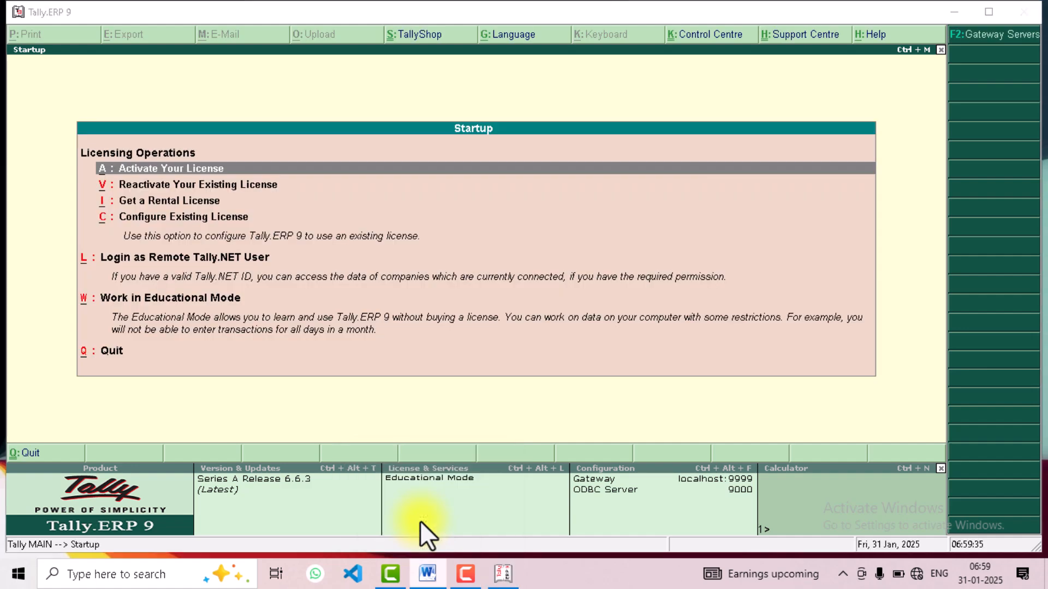
click(421, 520)
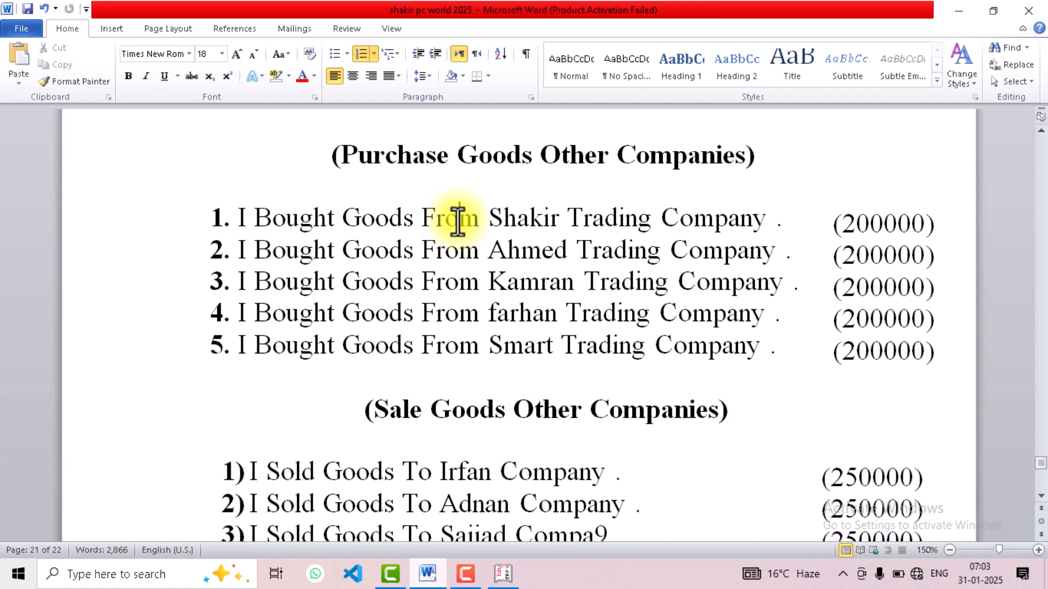
click(457, 221)
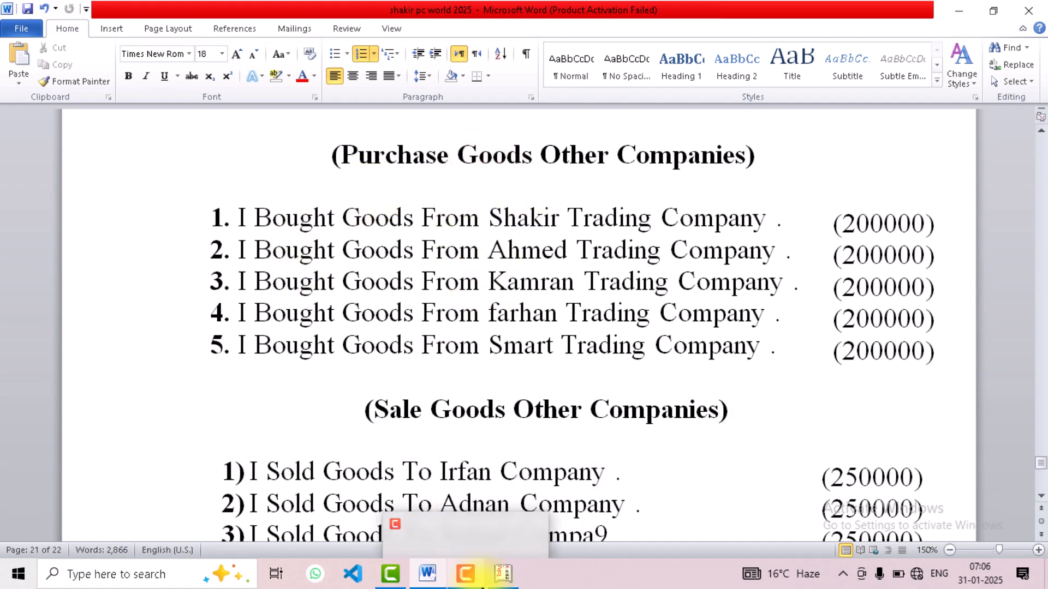
Return to Tally.ERP 9, start working in Educational Mode and load the company Shakir Shaikh Trading Co
click(502, 573)
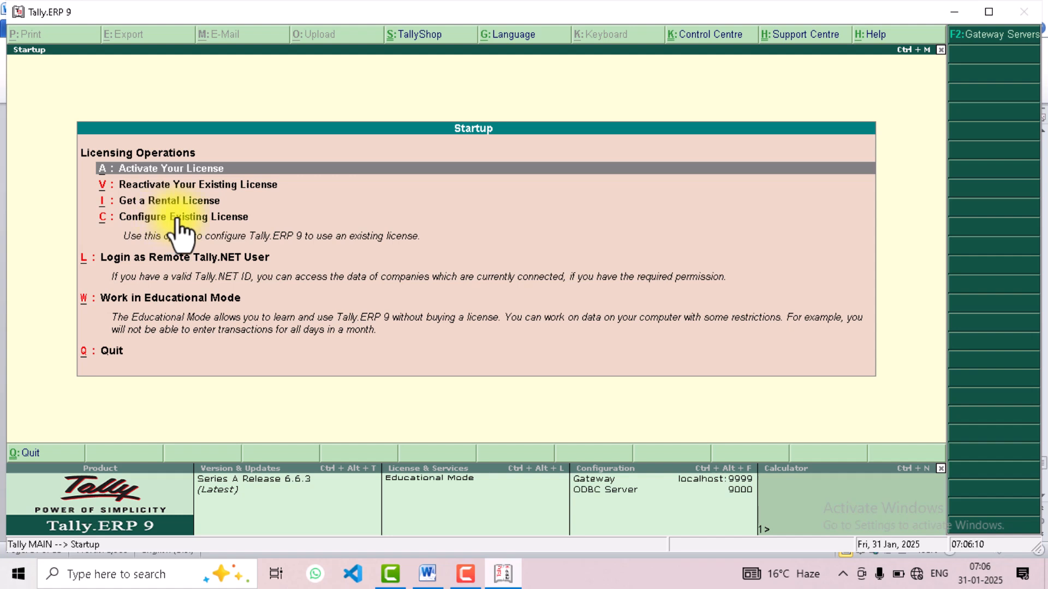
key(w)
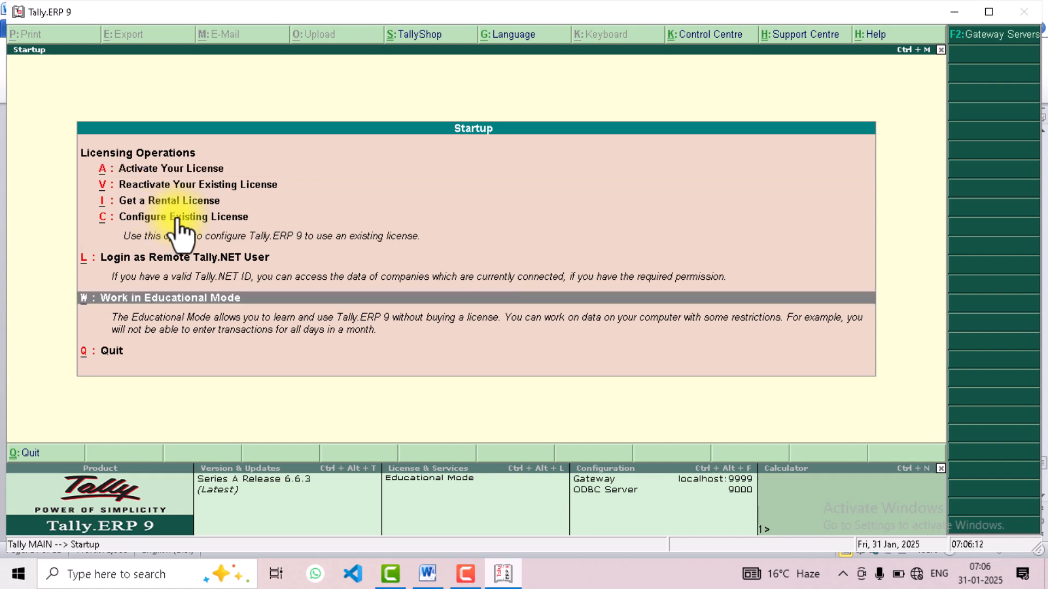
key(Return)
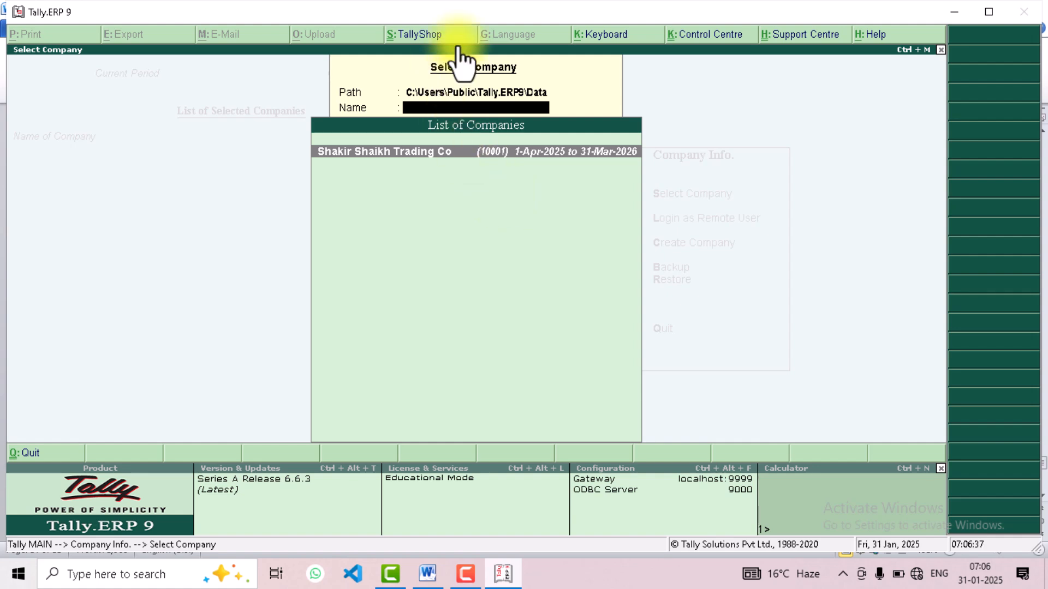
click(461, 152)
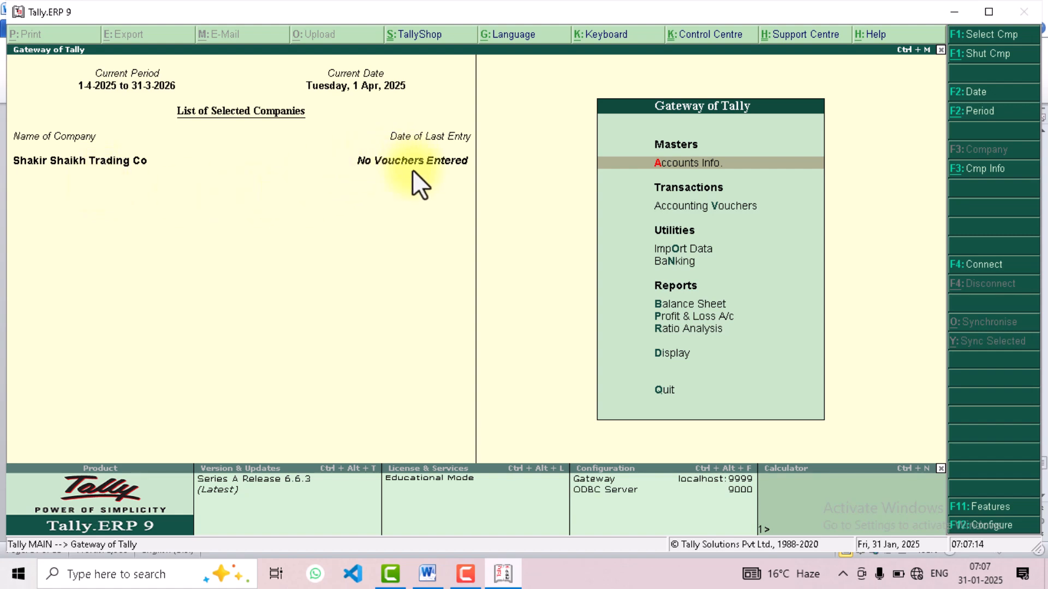
Open the single ledger creation form from the company's accounts information
click(696, 162)
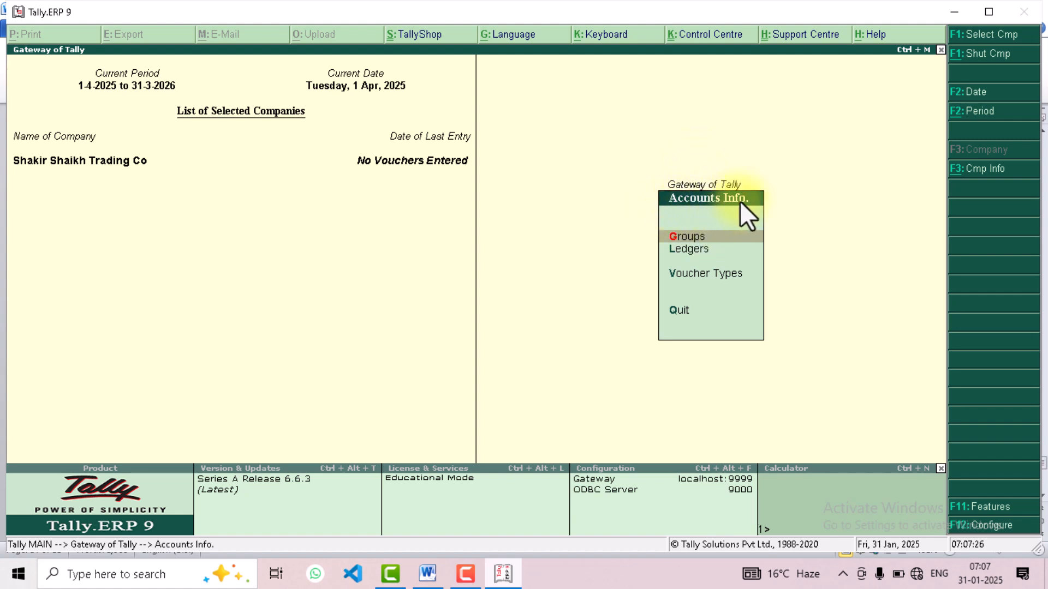
click(683, 250)
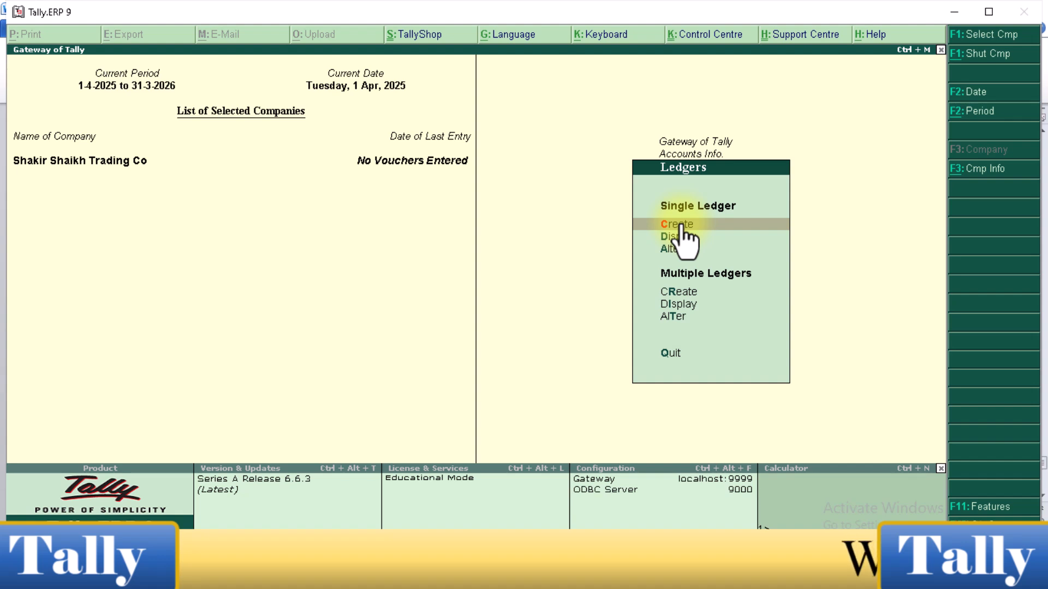
key(Down)
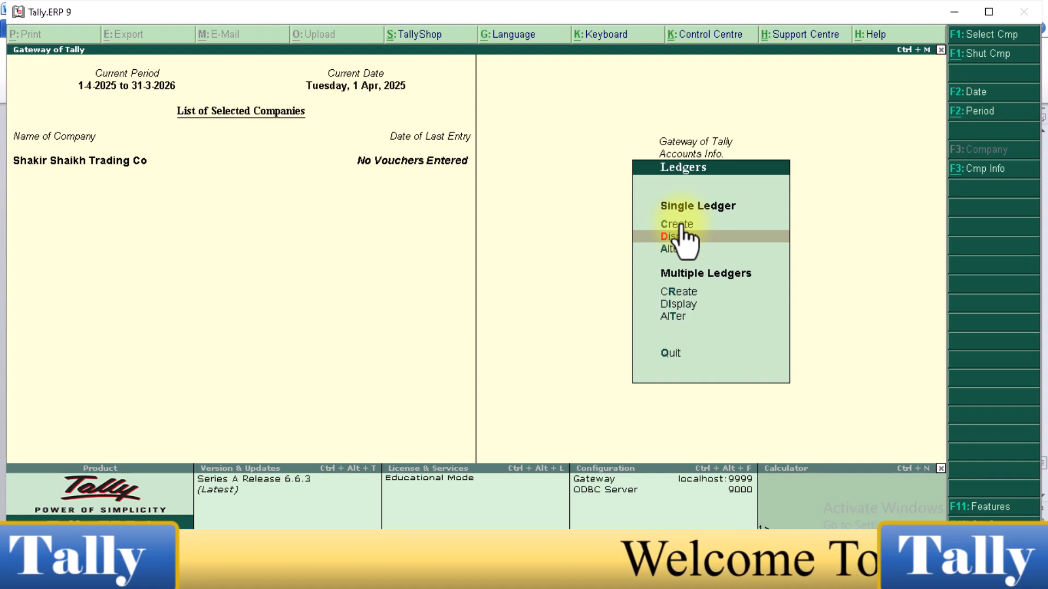
key(Down)
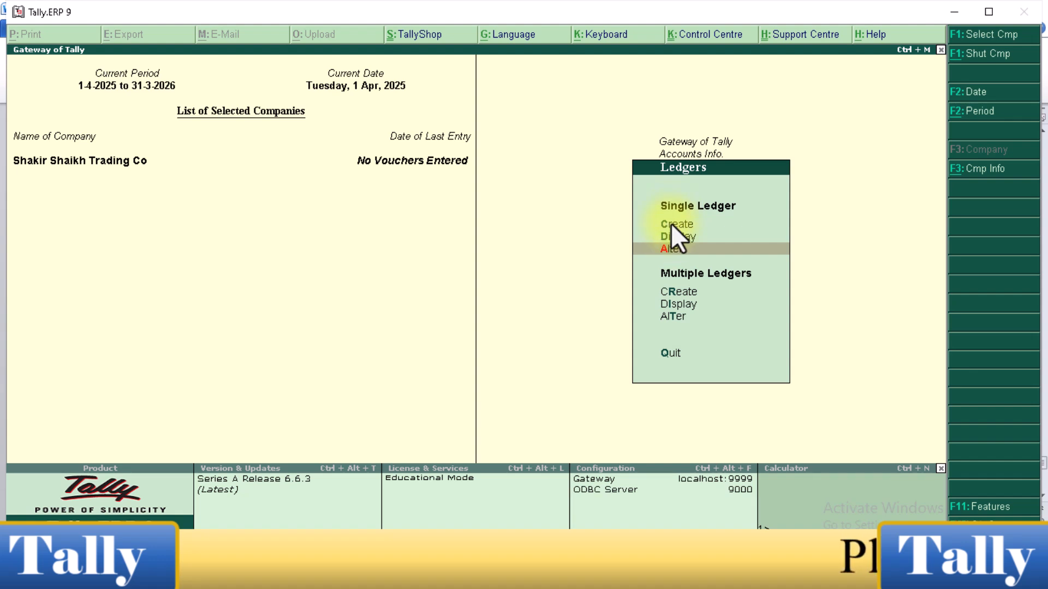
click(675, 225)
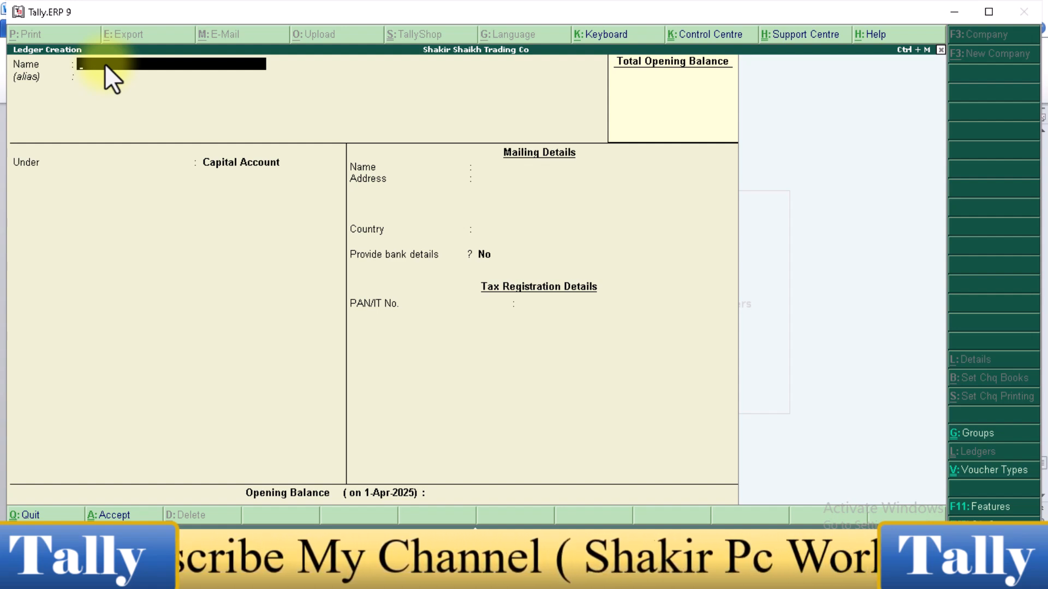
Create a ledger named Purchase under Purchase Accounts, with the ledger type Not Applicable, no bank details and no opening balance
text(Pu)
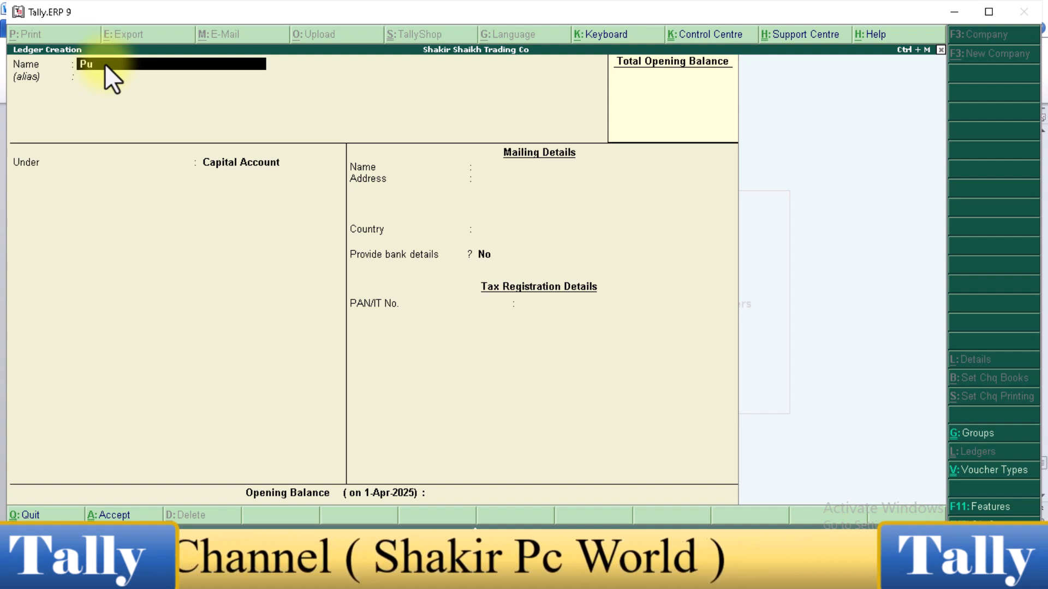
text(rchase)
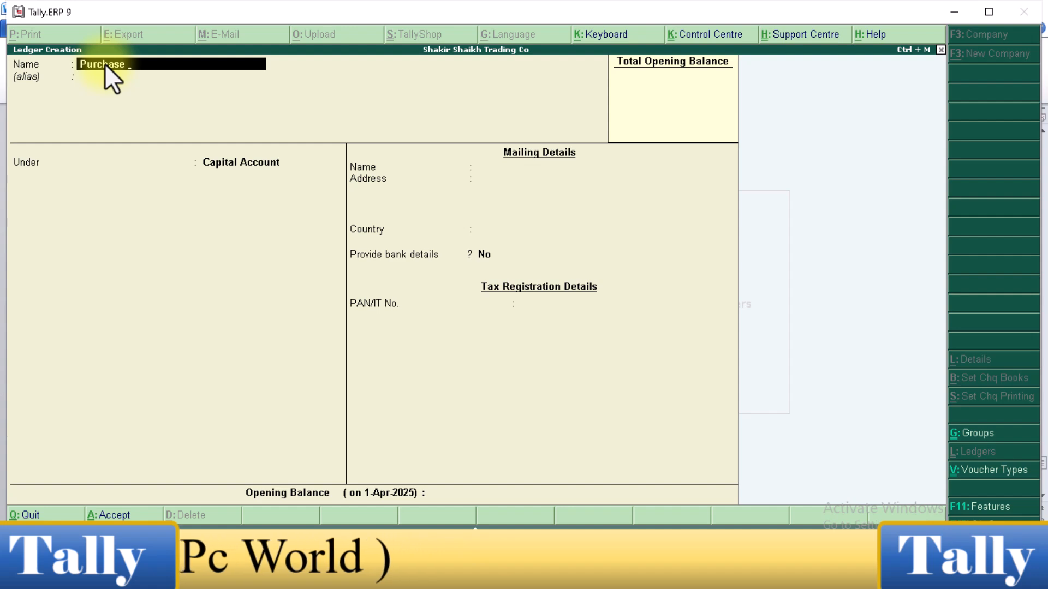
key(Return)
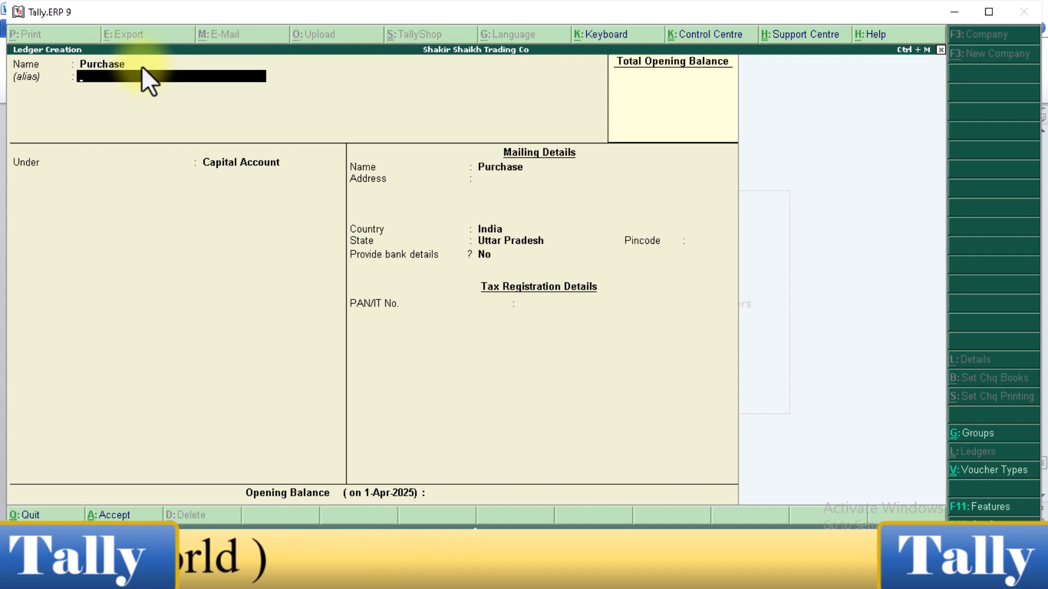
key(Return)
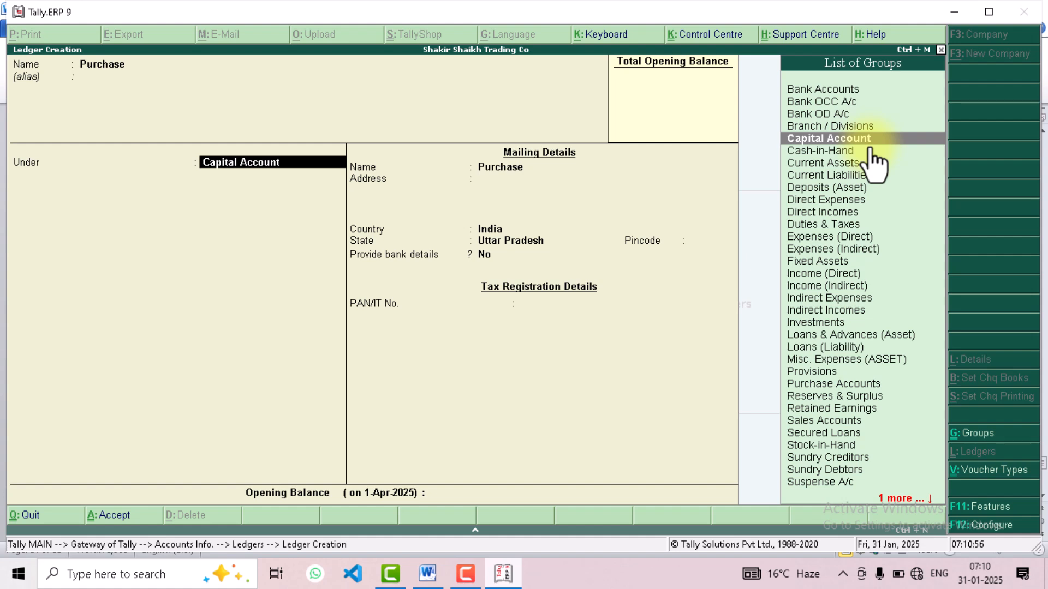
text(Pu)
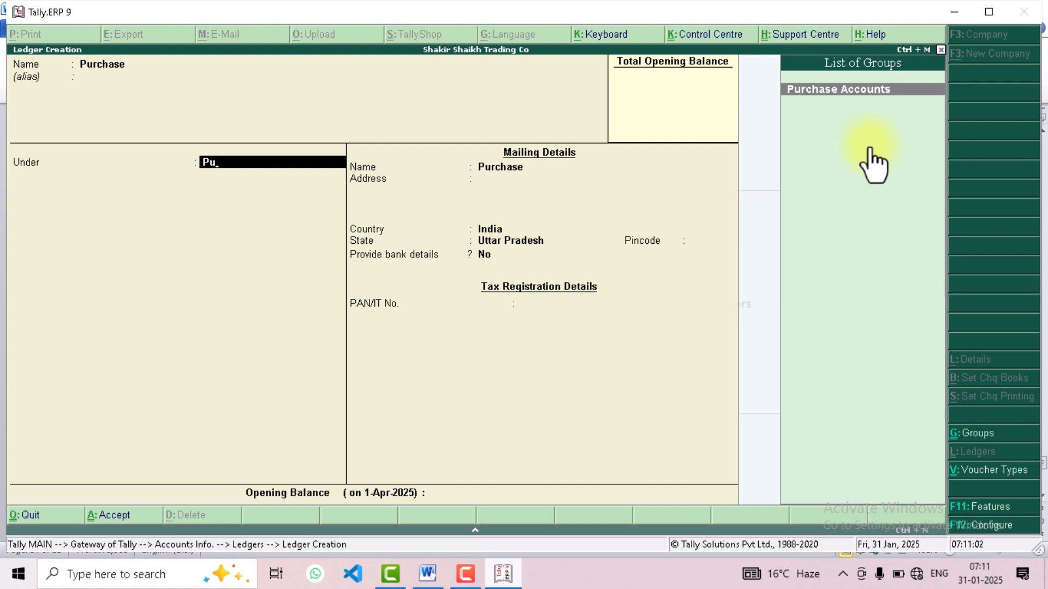
click(858, 93)
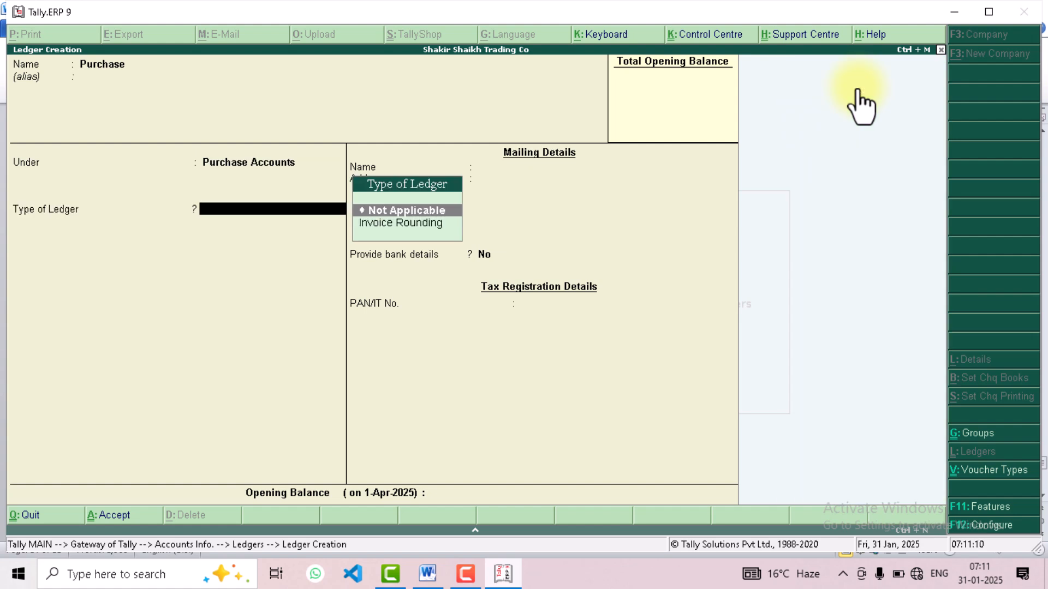
key(Return)
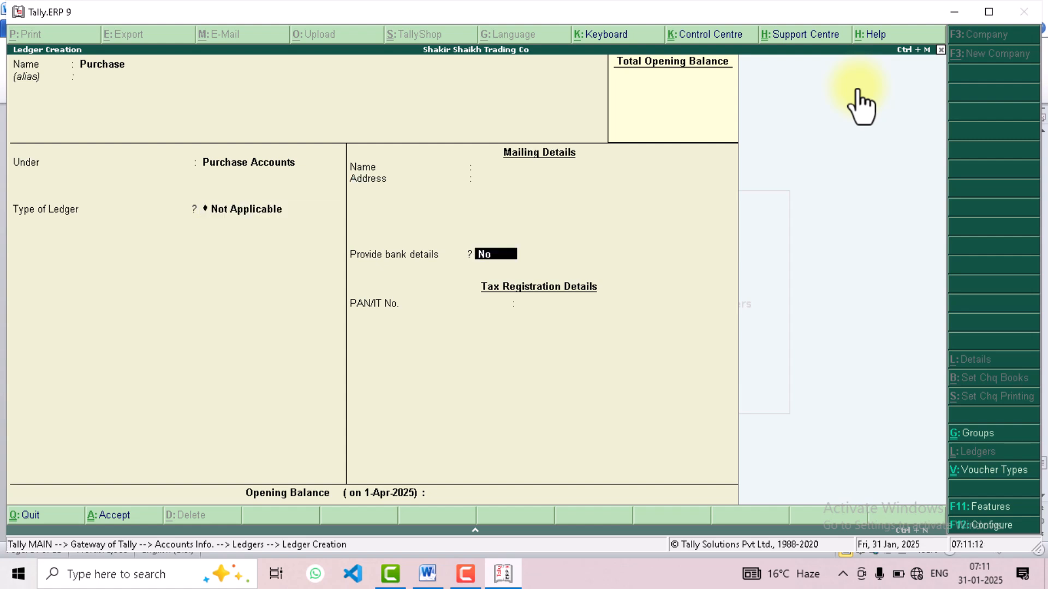
key(Return)
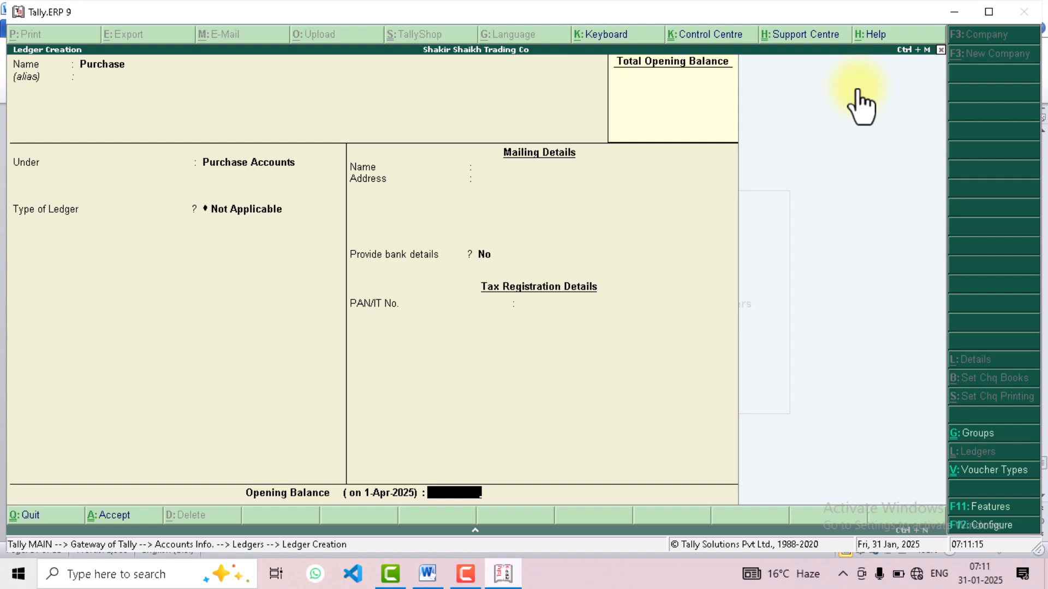
key(Return)
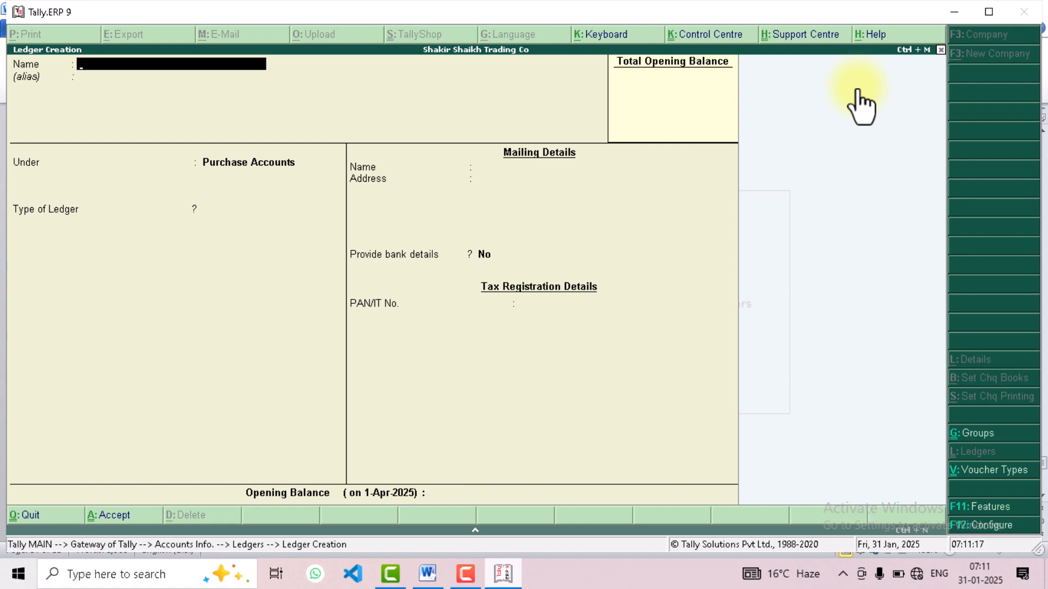
Check the first supplier in the Word list, then in Tally.ERP 9 create the ledger Shakir Tarding Co under Sundry Creditors
click(428, 574)
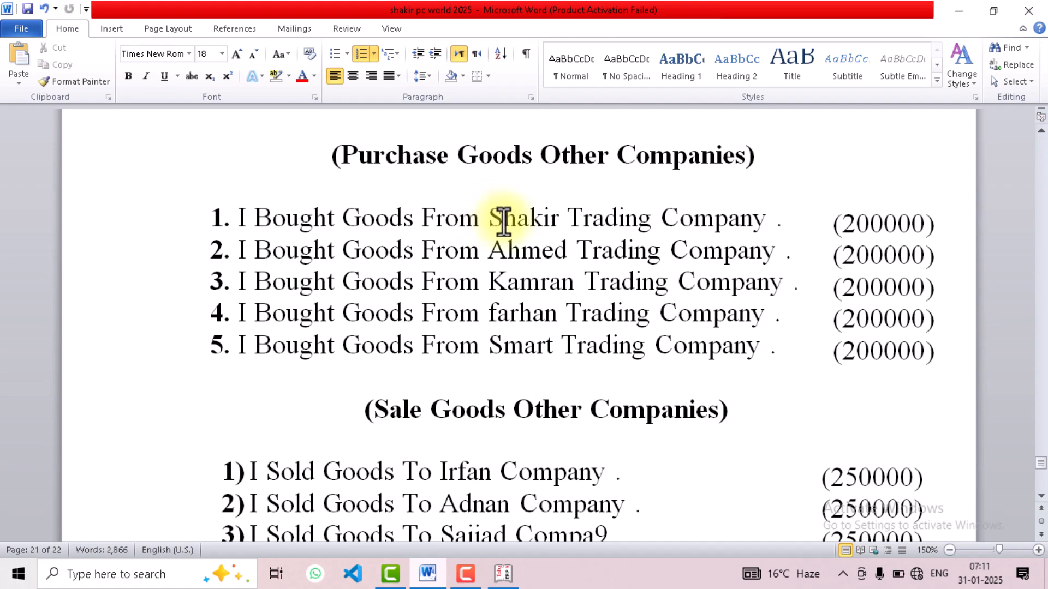
click(577, 220)
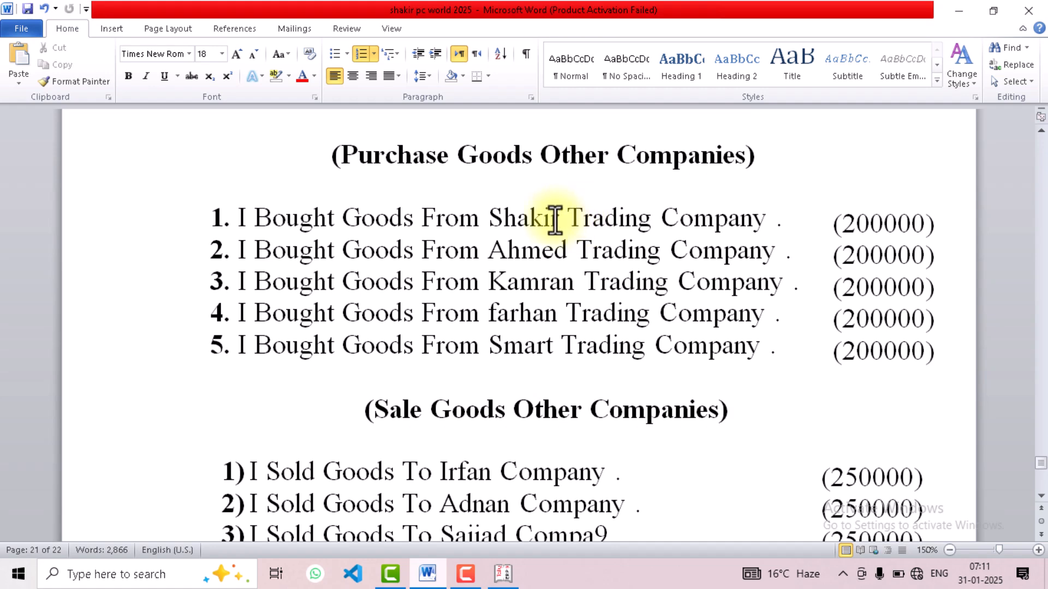
click(502, 574)
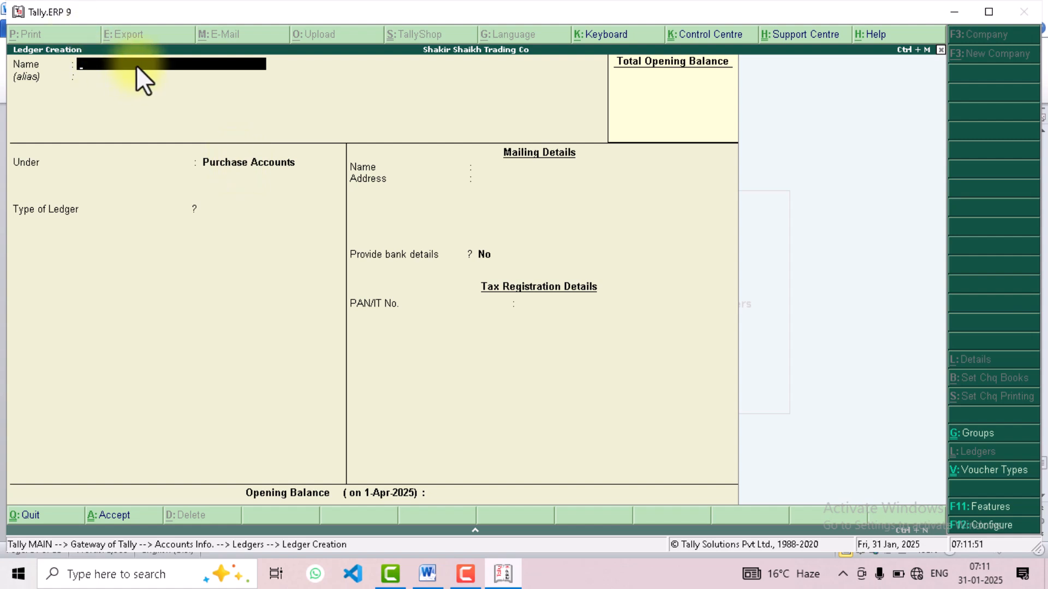
text(Shakir Tarding Co)
key(Return)
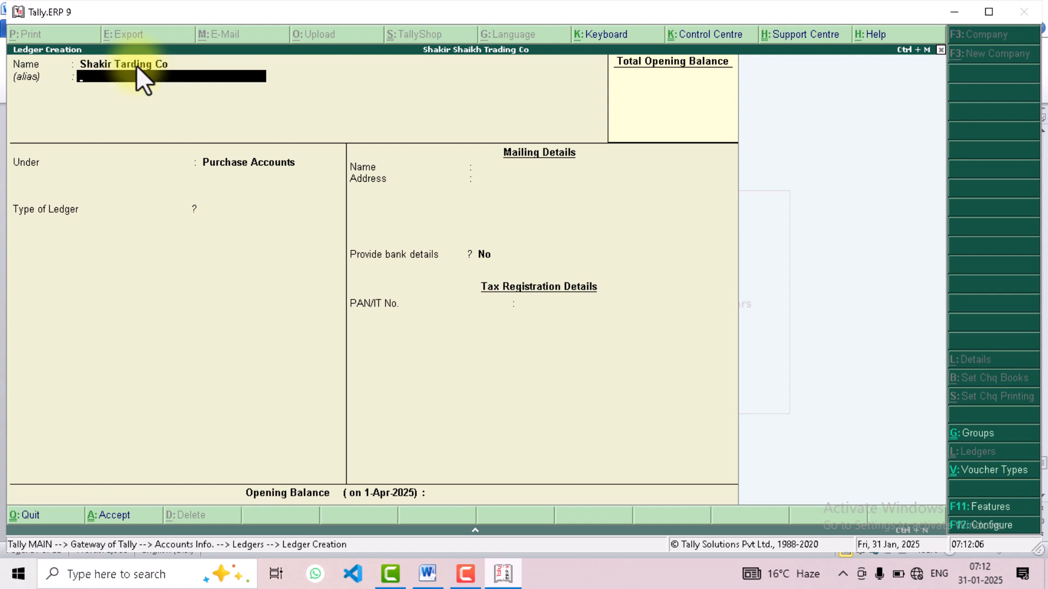
key(Return)
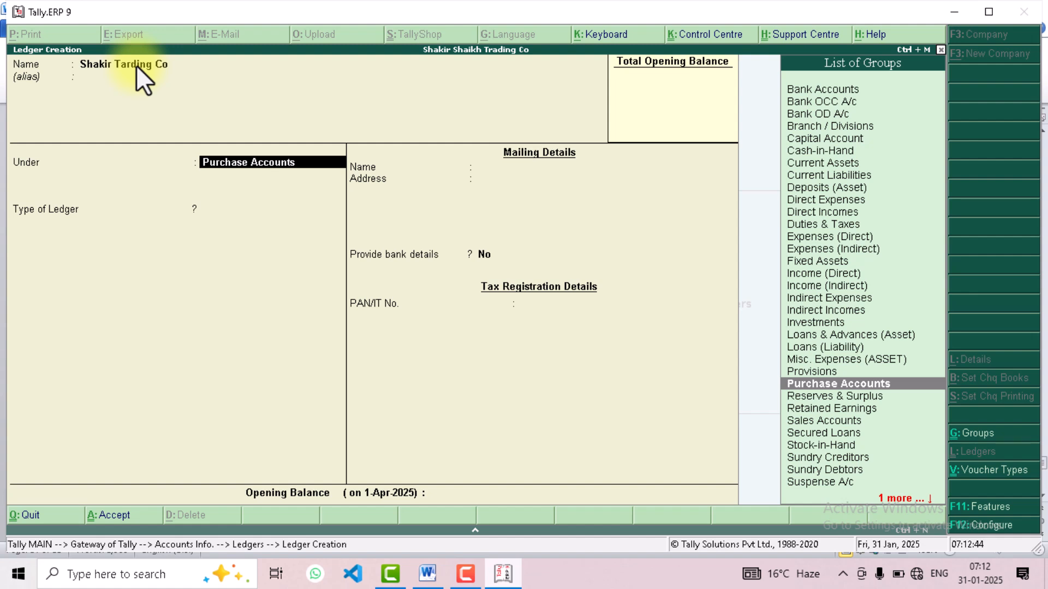
text(Su)
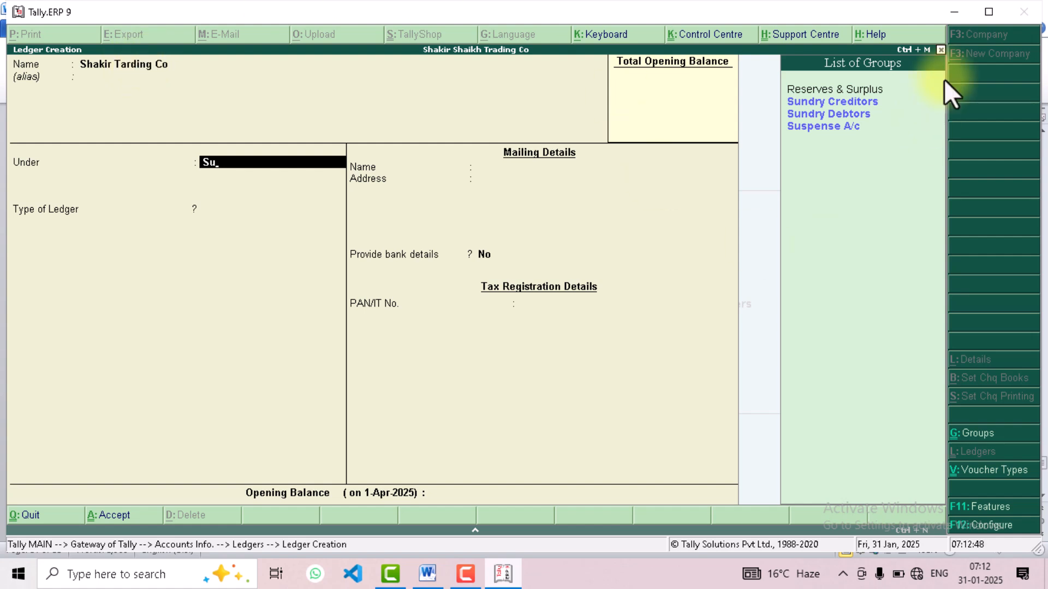
click(823, 104)
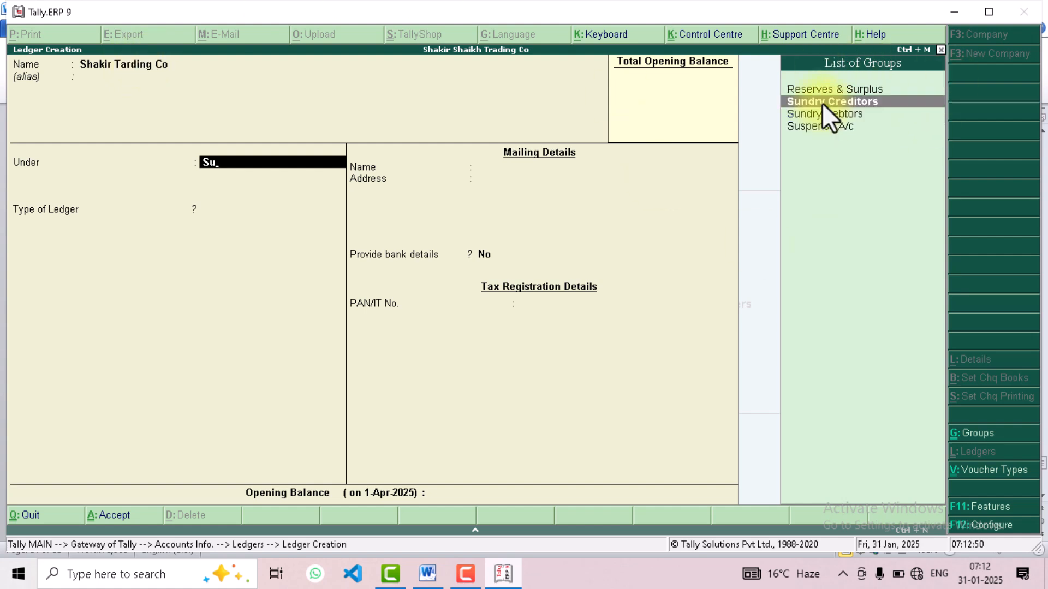
click(822, 103)
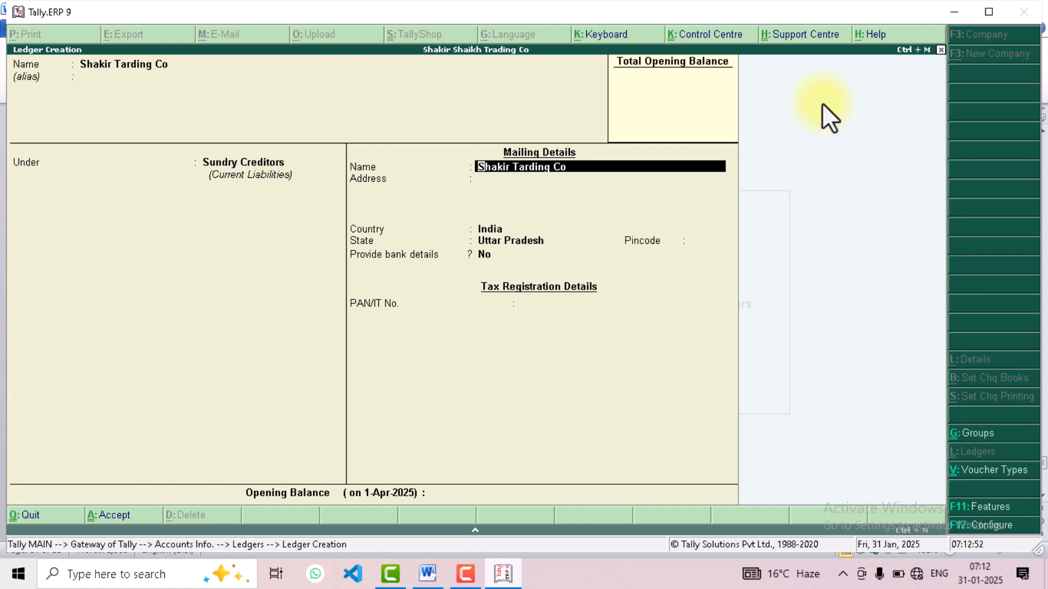
key(Return)
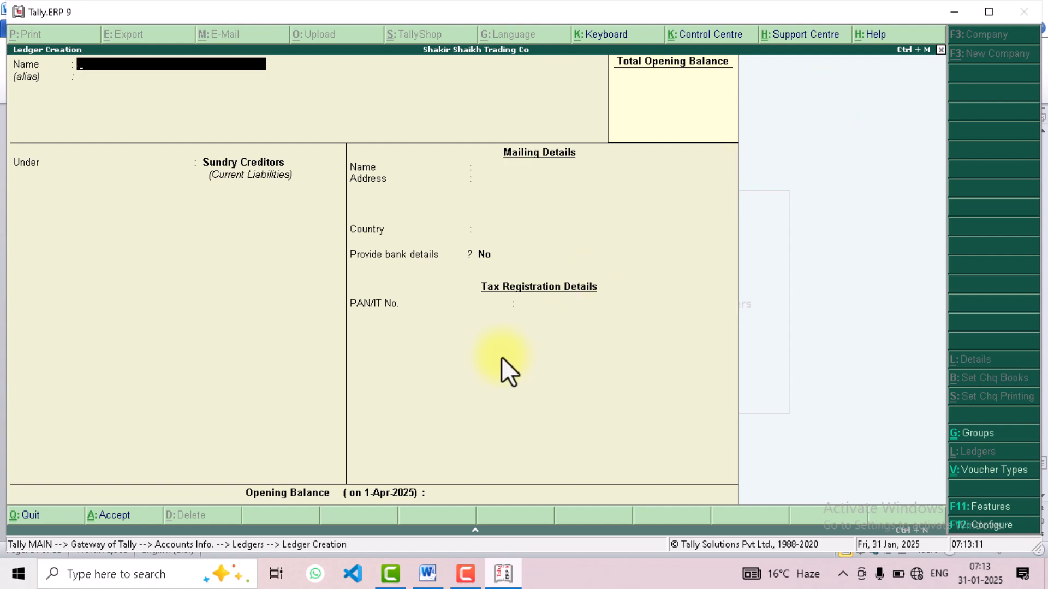
Check the second supplier in the Word list, then return to Tally.ERP 9 and name the new ledger Ahamd Tardin Co
click(427, 574)
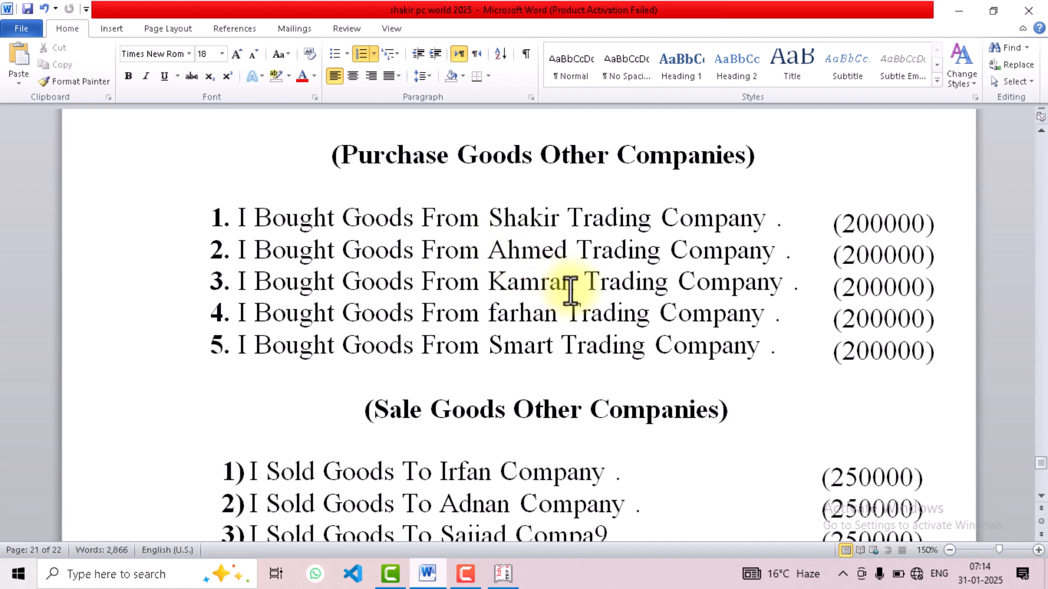
click(502, 572)
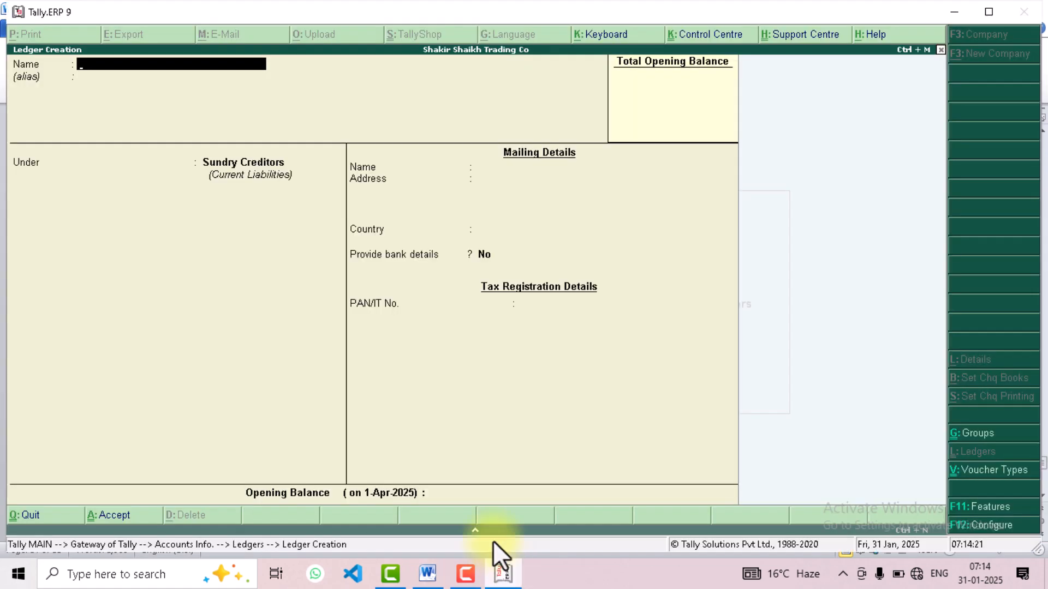
text(Ahamd Tardin Co)
key(Return)
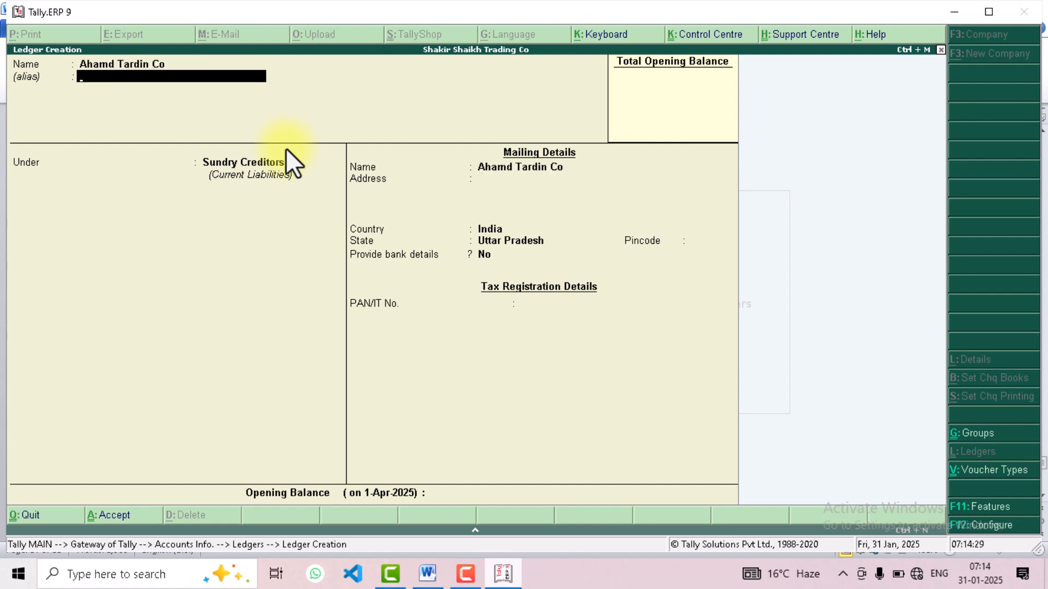
key(Return)
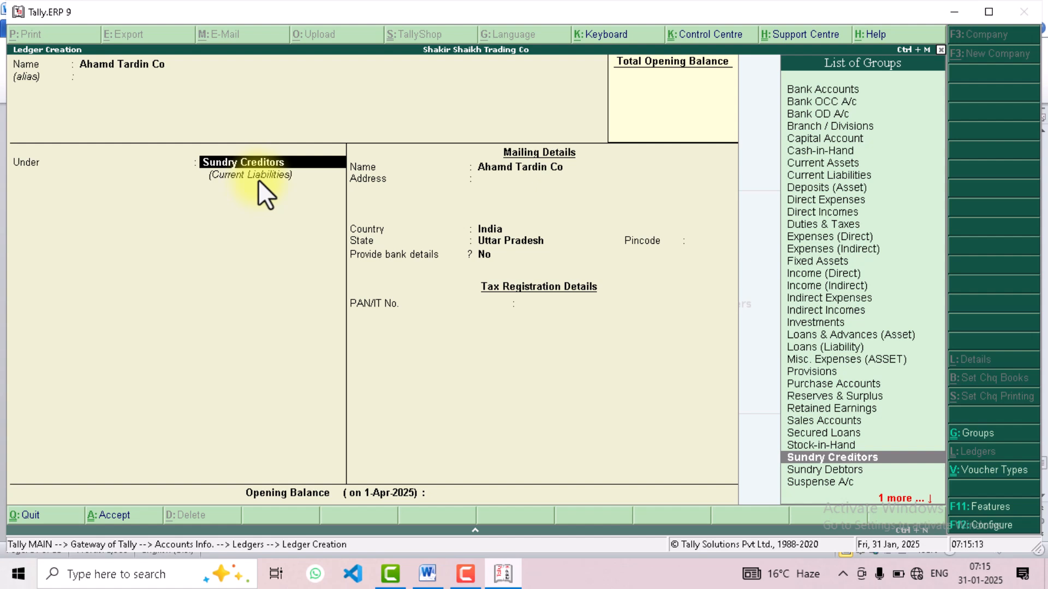
click(807, 424)
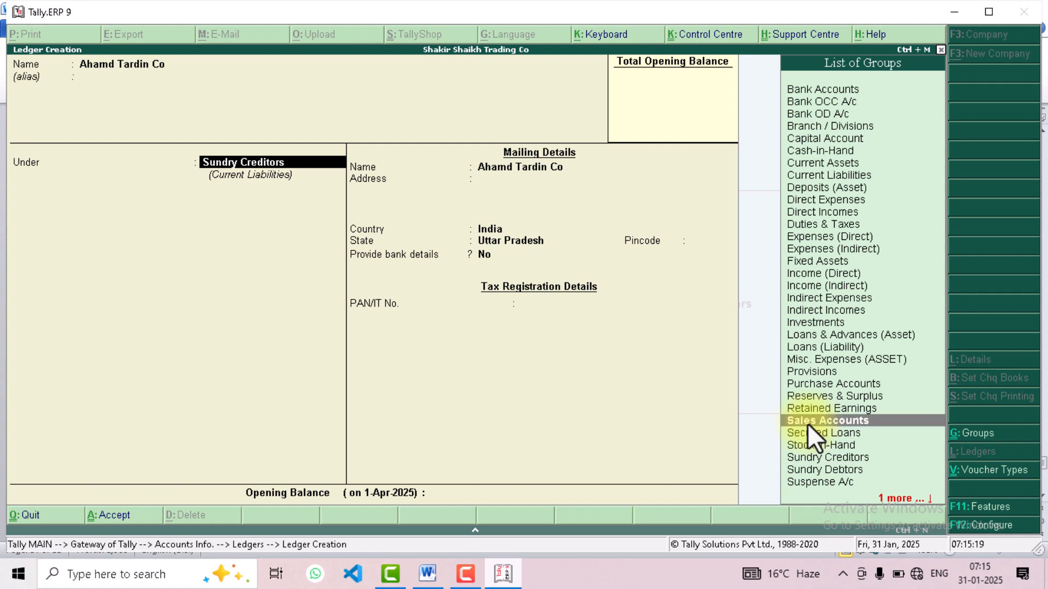
click(802, 421)
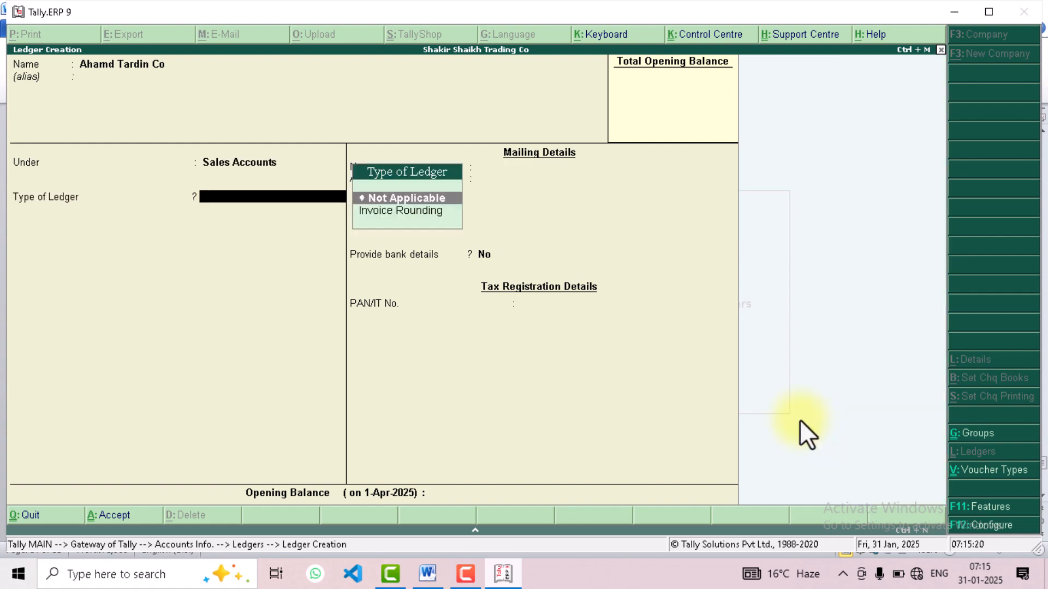
click(230, 162)
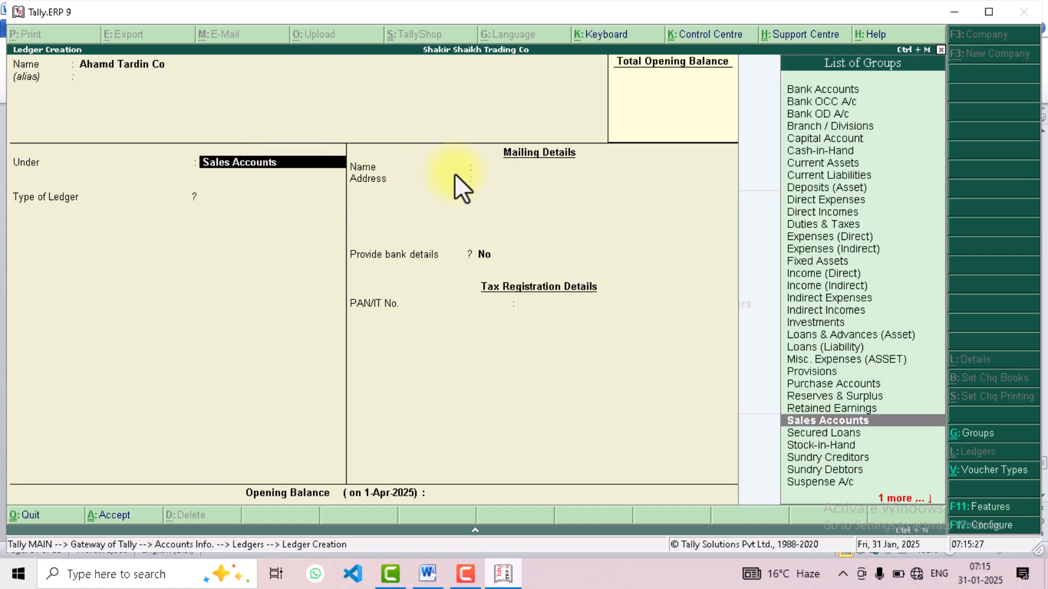
Place the Ahamd Tardin Co ledger under Sundry Creditors and save it
click(816, 456)
click(817, 455)
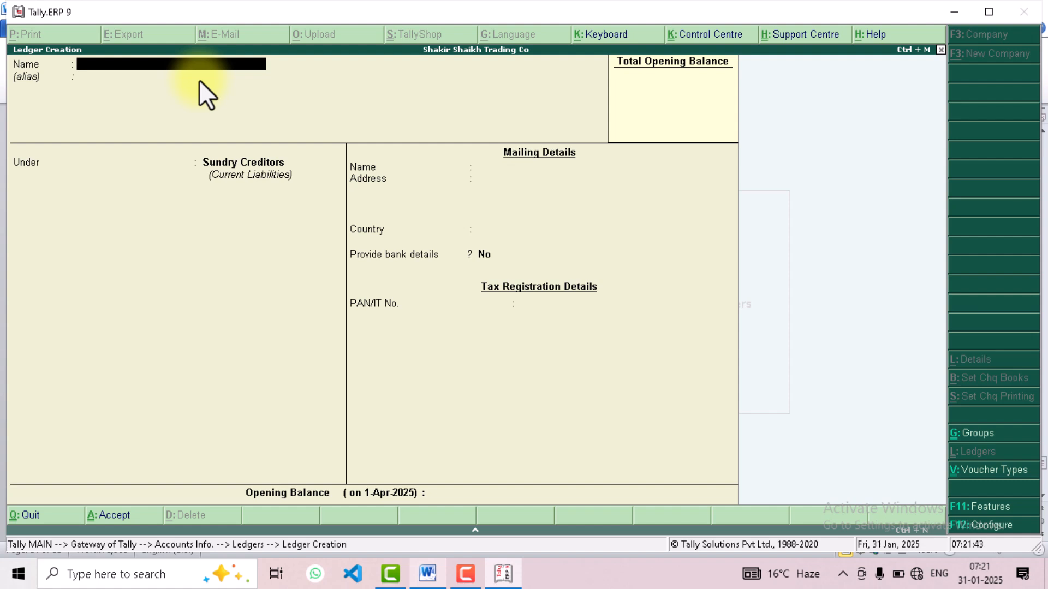
Create a ledger named Kamran Trading Co under Sundry Creditors, leaving the alias empty
text(Kamran Trading co)
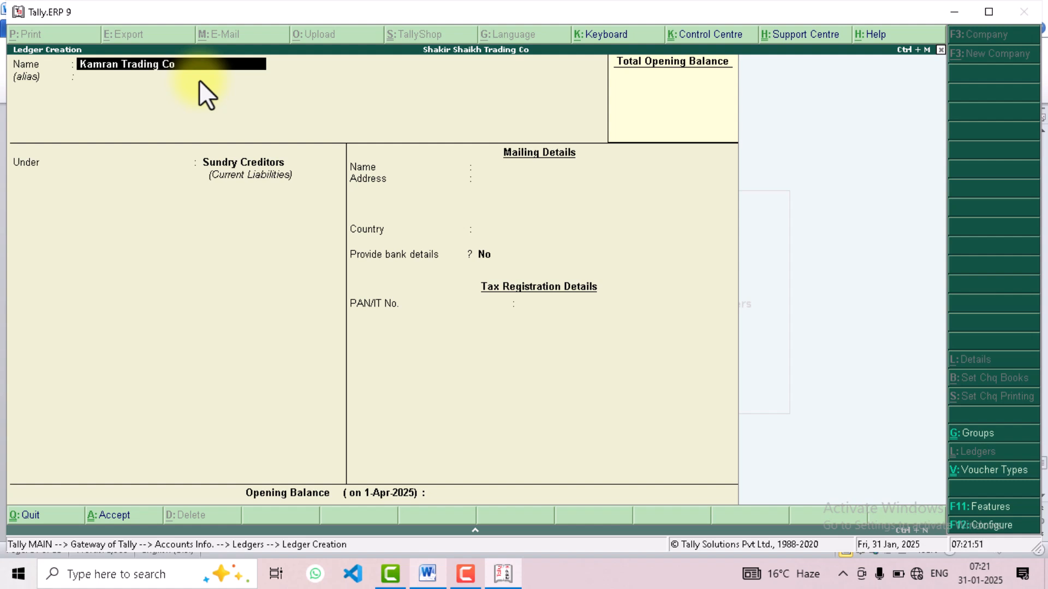
key(Return)
key(Return)
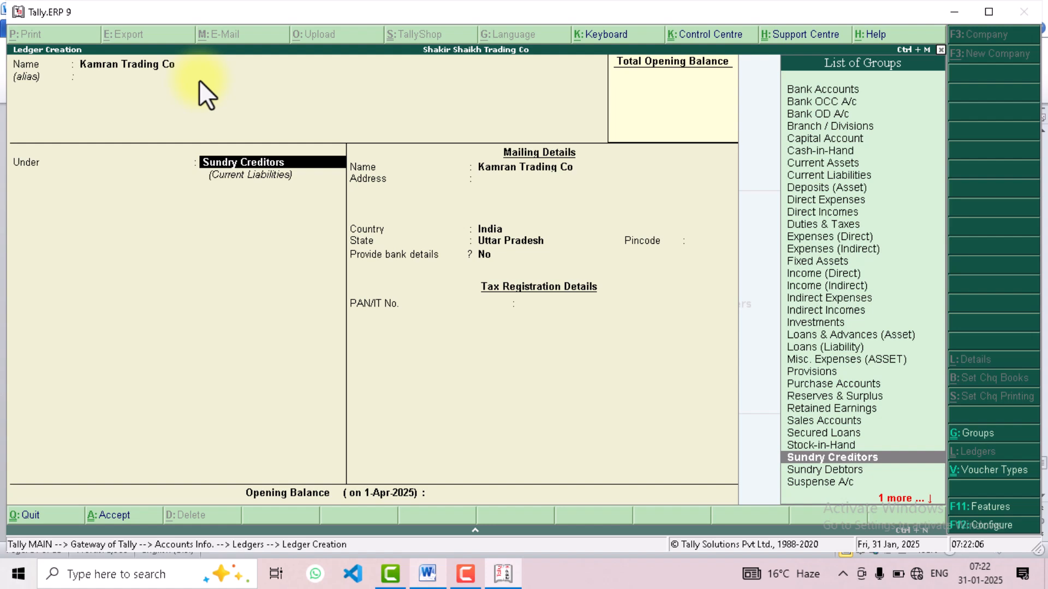
key(ctrl+a)
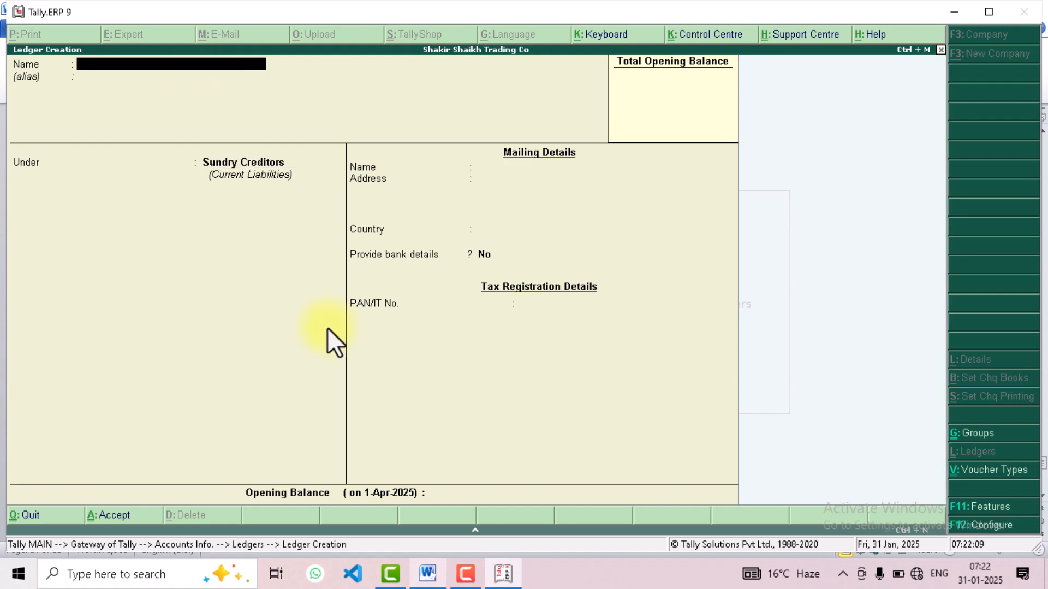
Check the fourth supplier in the Word list, then in Tally.ERP 9 create the ledger Frahan Trading Co under Sundry Creditors
click(428, 573)
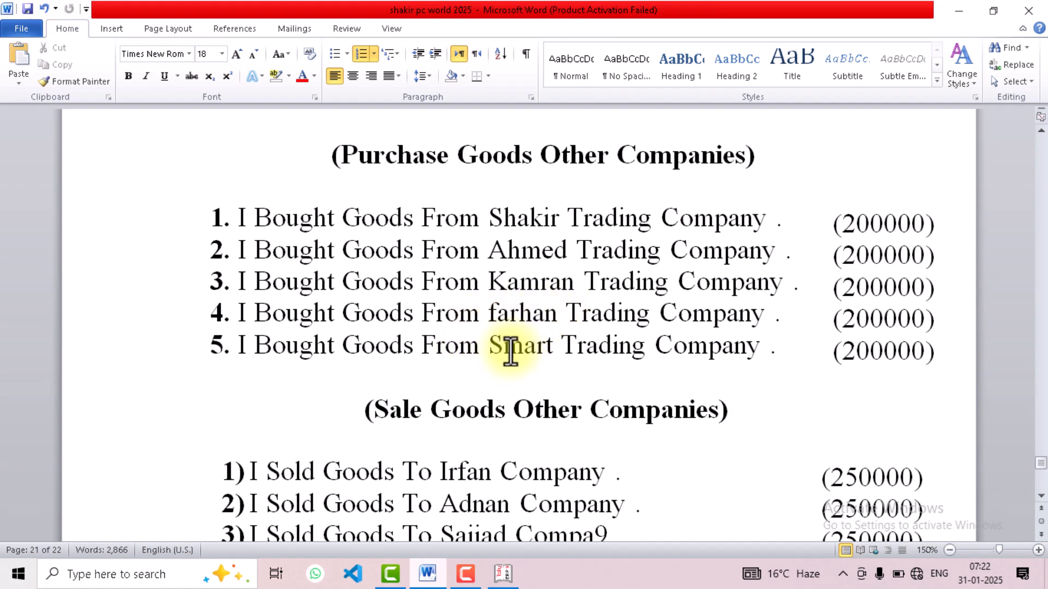
click(503, 573)
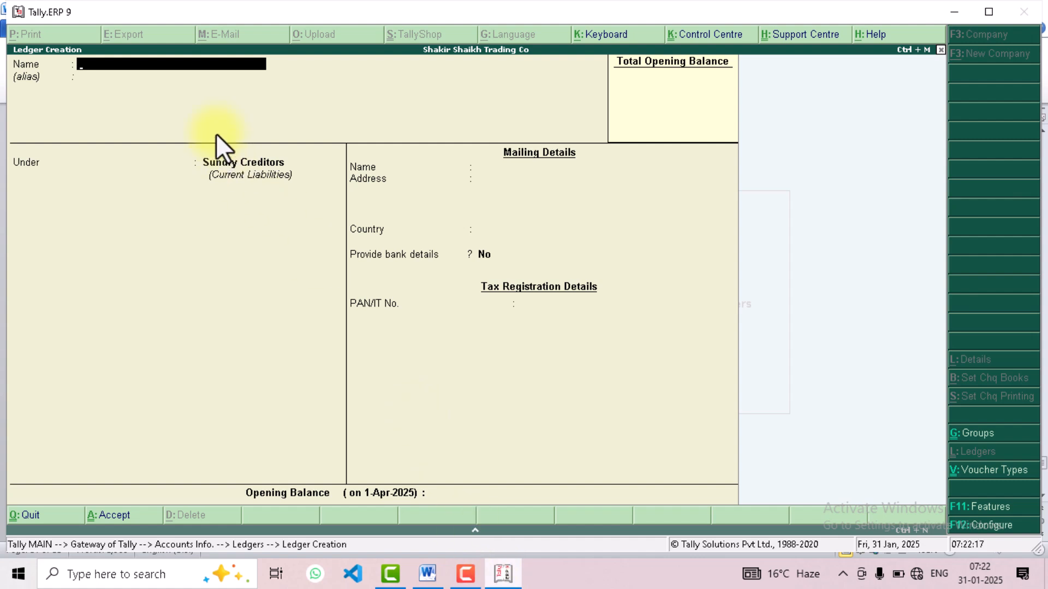
text(Frahan)
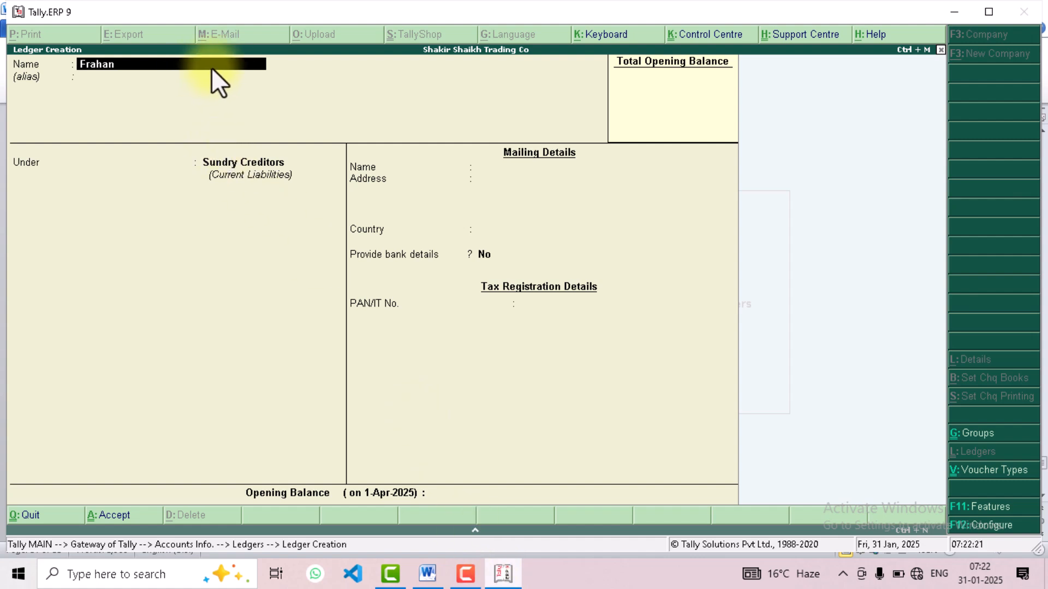
text( Trading Co)
key(Return)
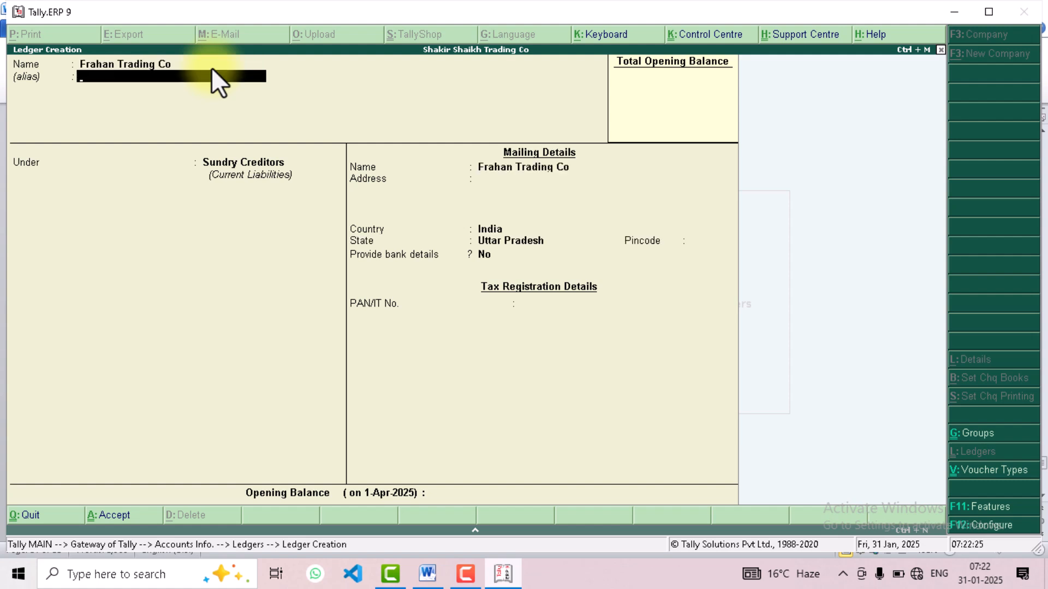
key(Return)
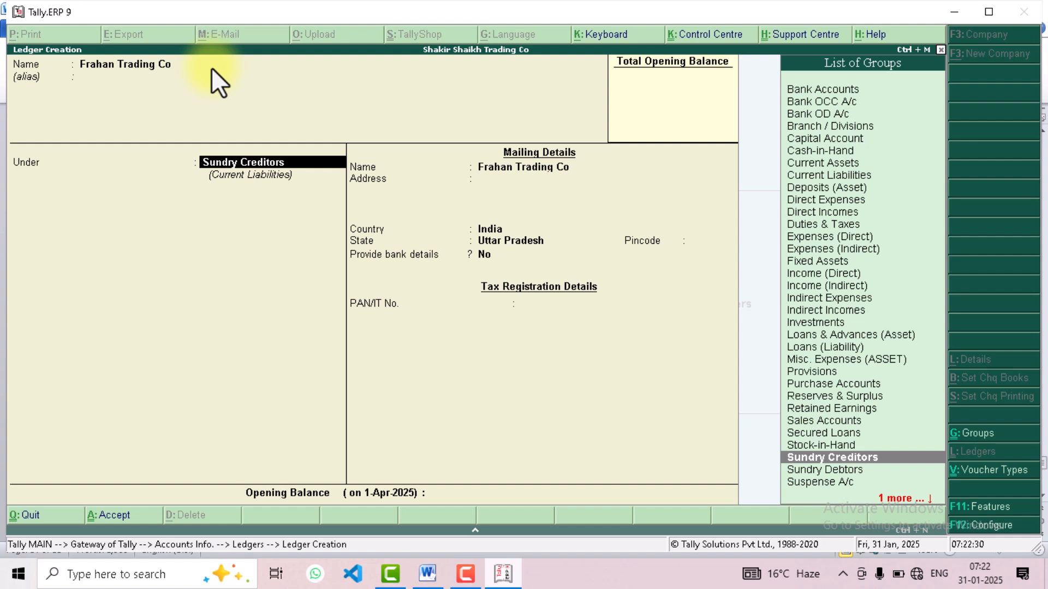
key(ctrl+a)
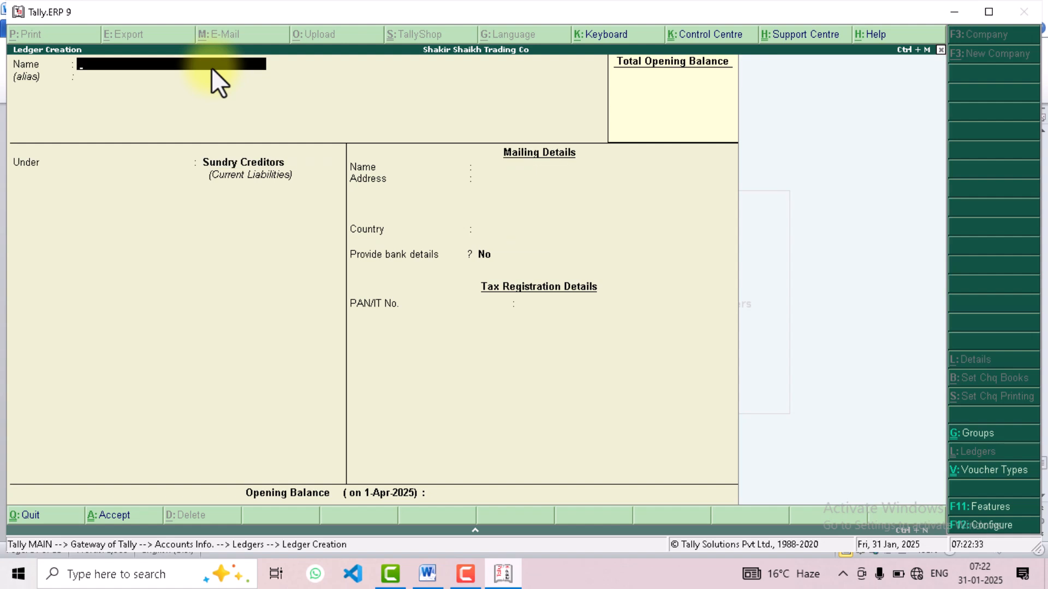
Start a ledger named Smart Tarding Co under Sundry Creditors, using the same name for its mailing details
text(Smart Tarding Co)
key(Return)
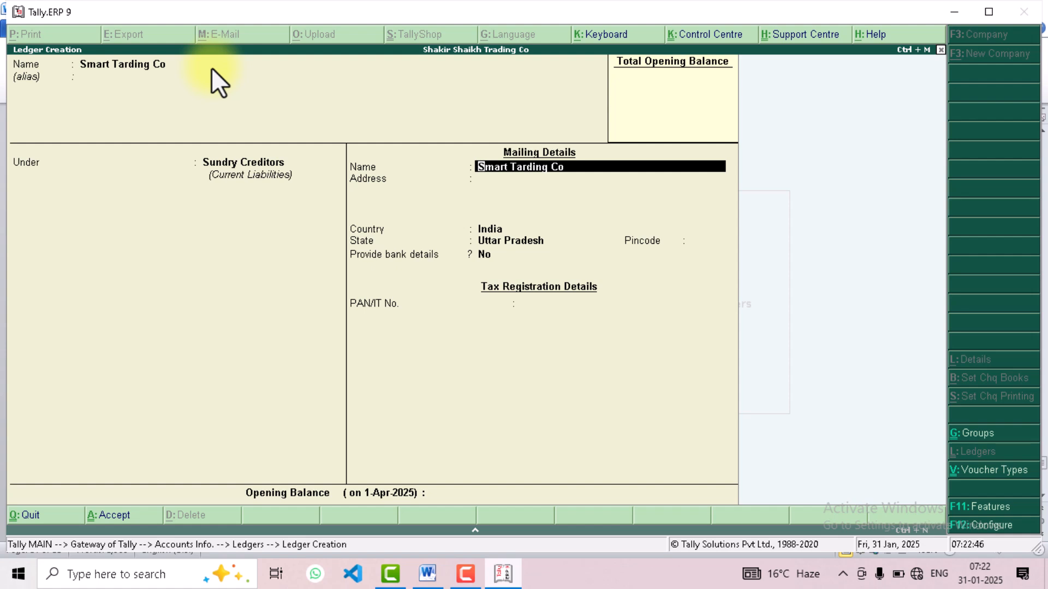
key(Return)
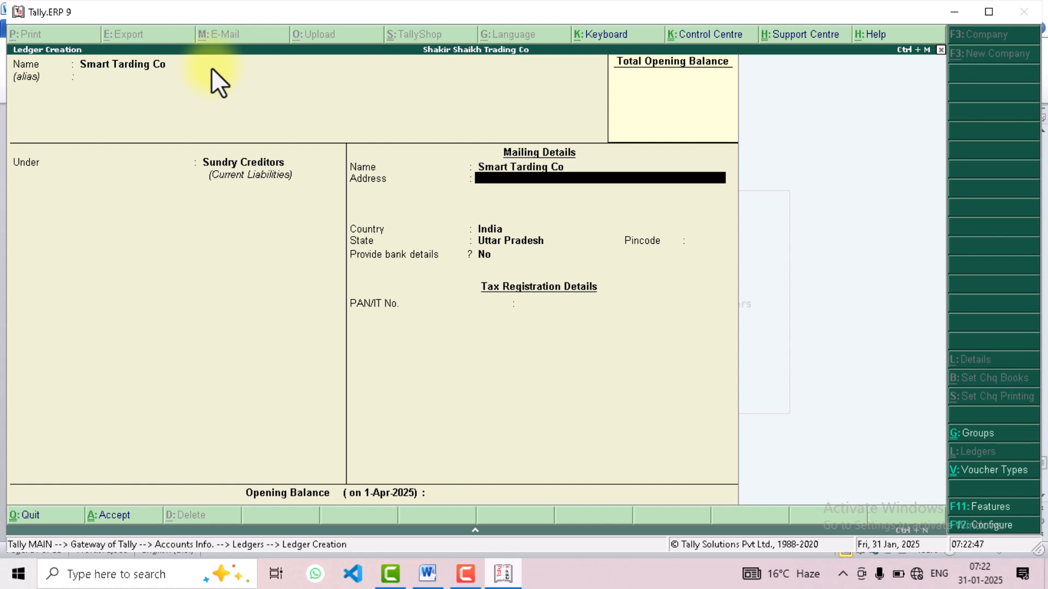
Enter the supplier's town as the mailing address, keep India, Uttar Pradesh and no bank details, and save the Smart Tarding Co ledger
text(Deoband)
key(Return)
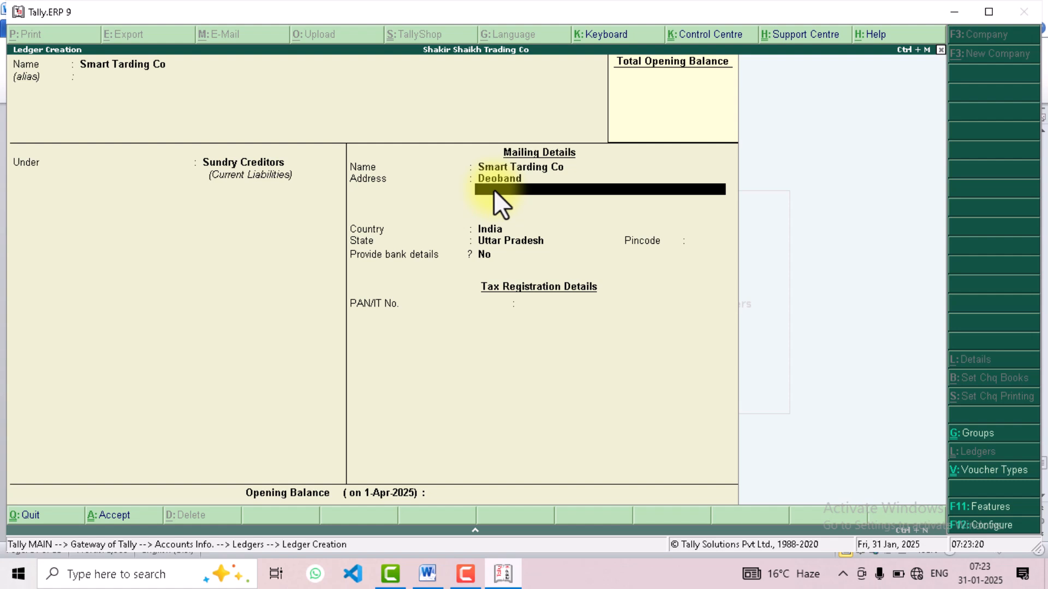
key(Return)
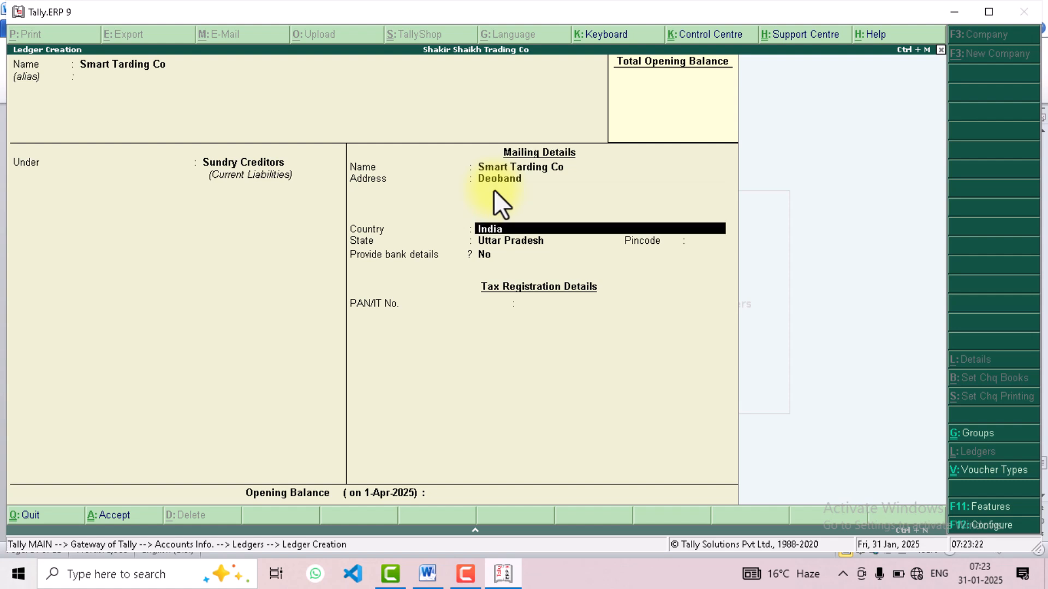
key(Return)
key(Return)
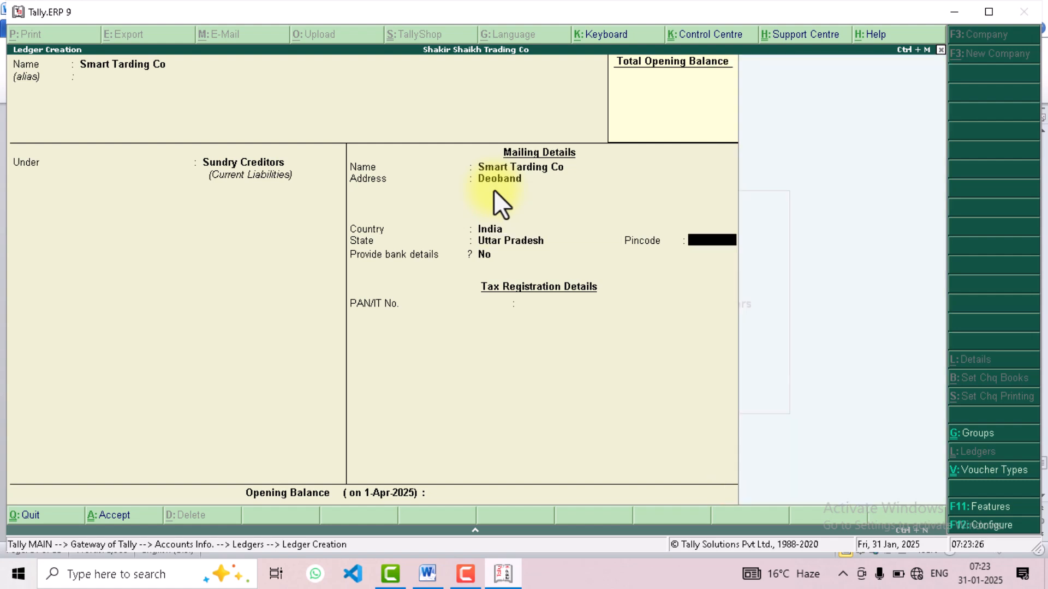
key(Return)
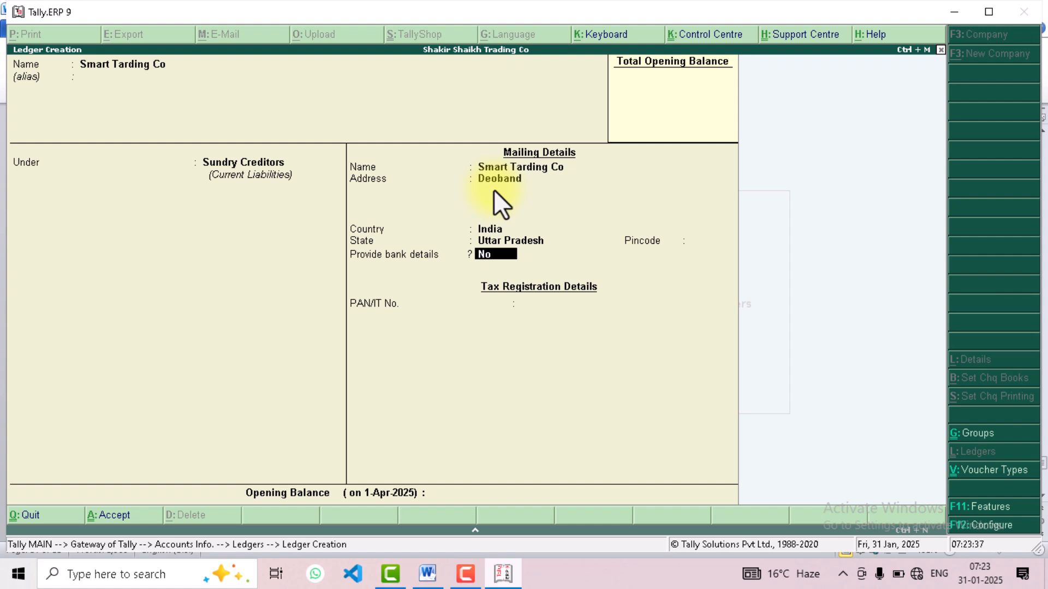
key(ctrl+a)
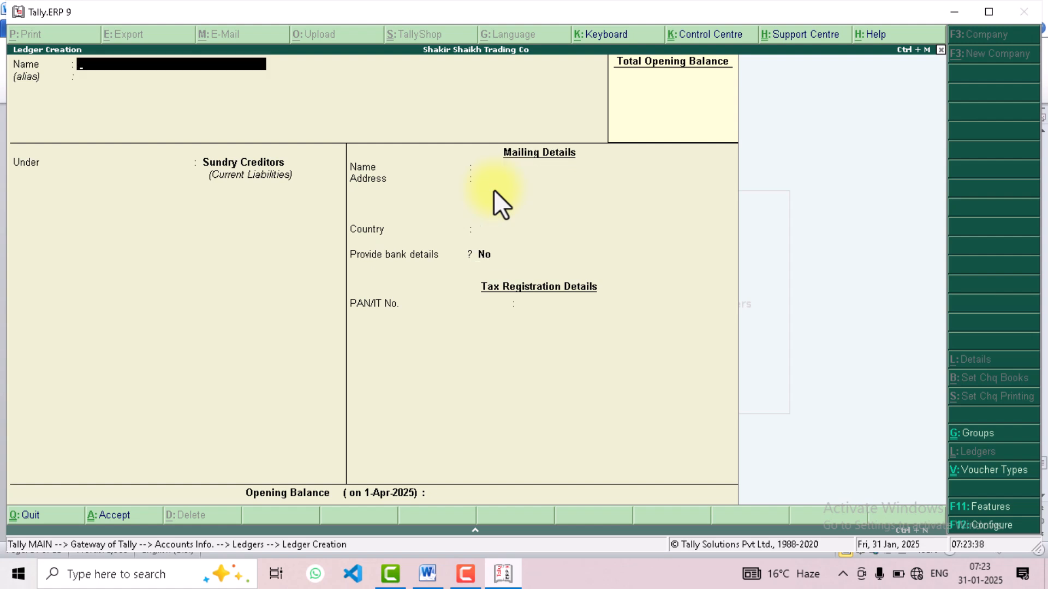
Quit ledger creation and go back to the Gateway of Tally
key(Escape)
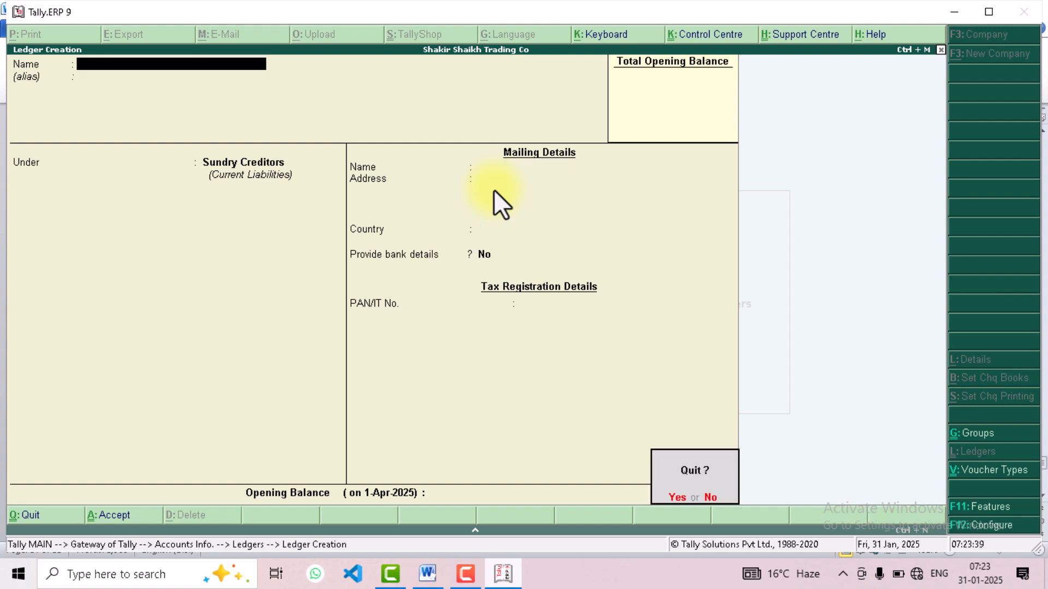
key(Return)
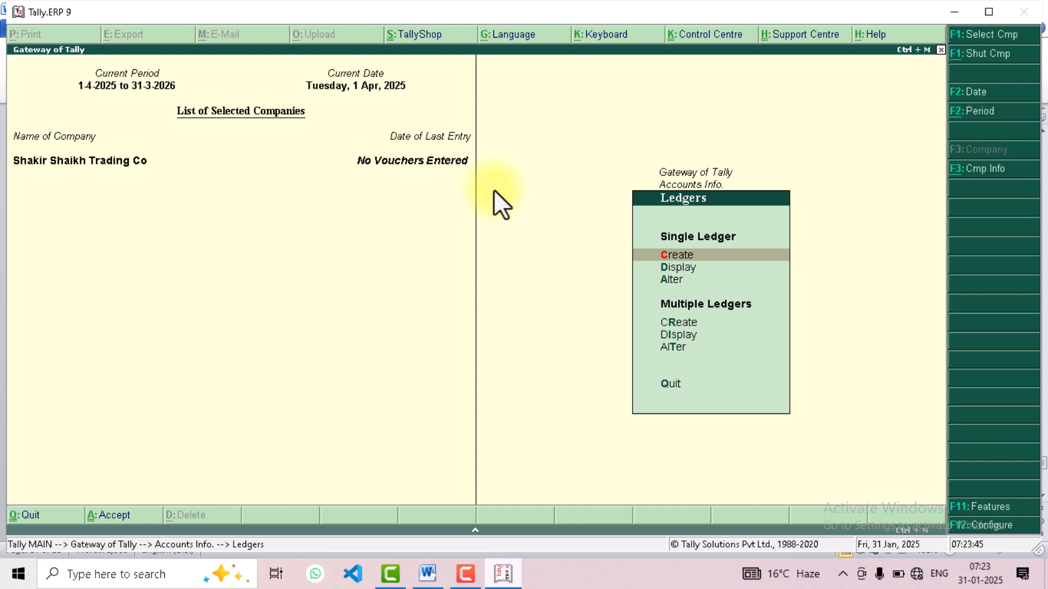
key(Escape)
key(Escape)
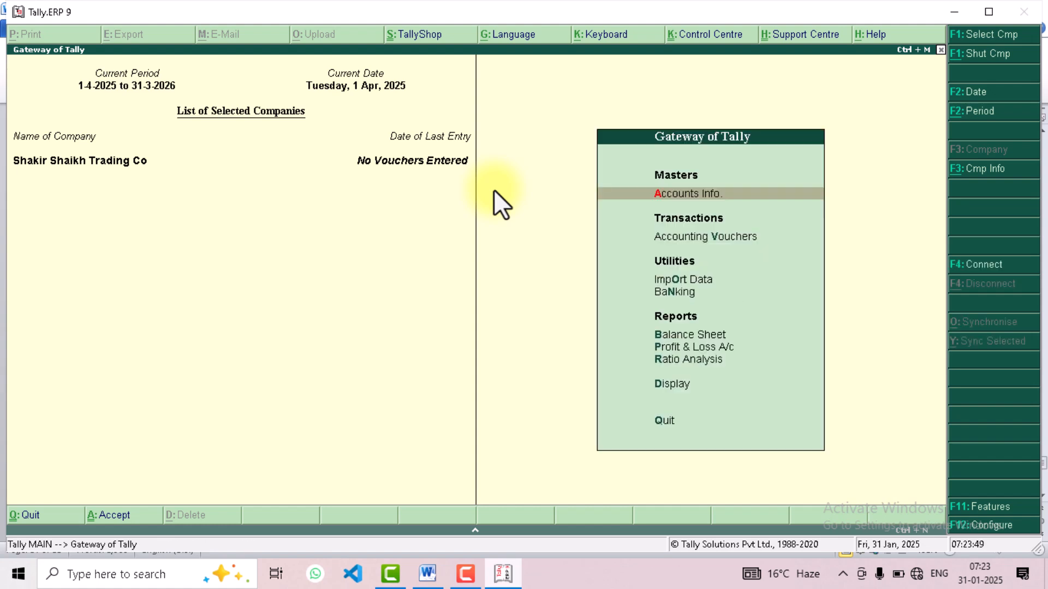
Review the goods purchased and sold lists in the Word document, then return to Tally.ERP 9 and quit the program
click(428, 573)
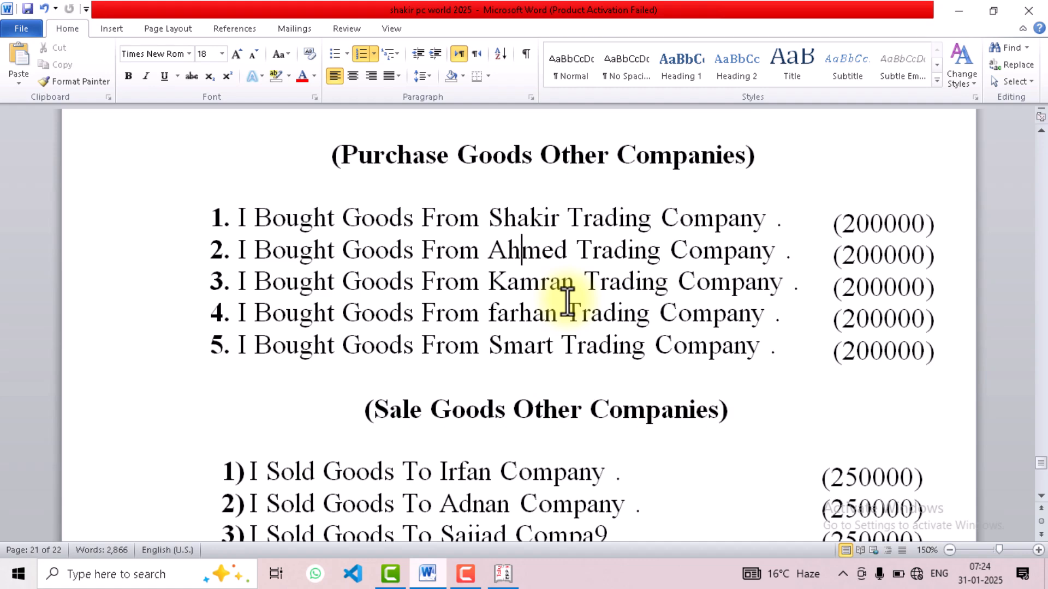
scroll(555, 311, down, 2)
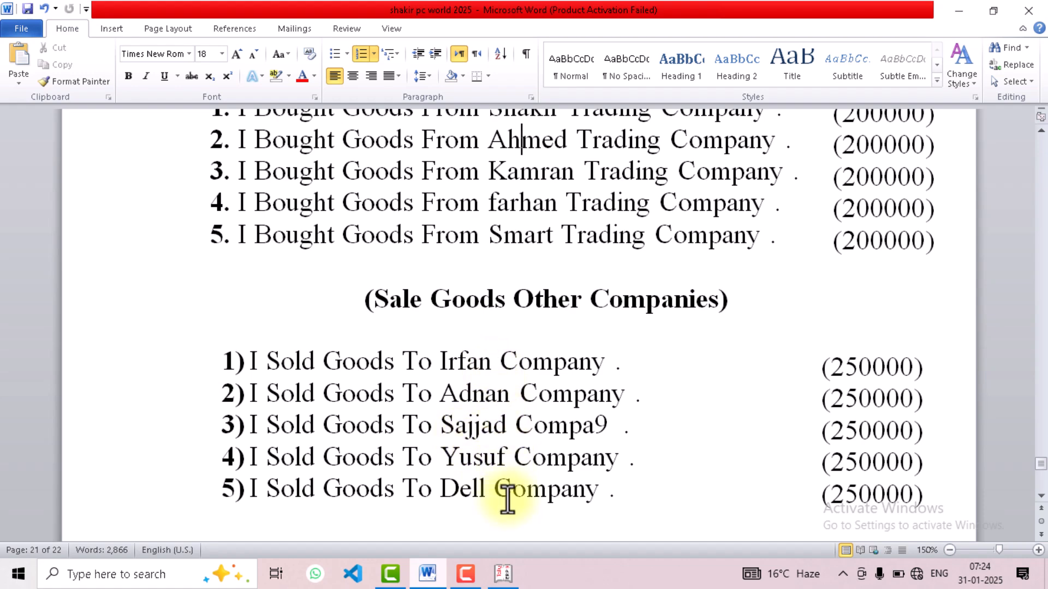
click(502, 573)
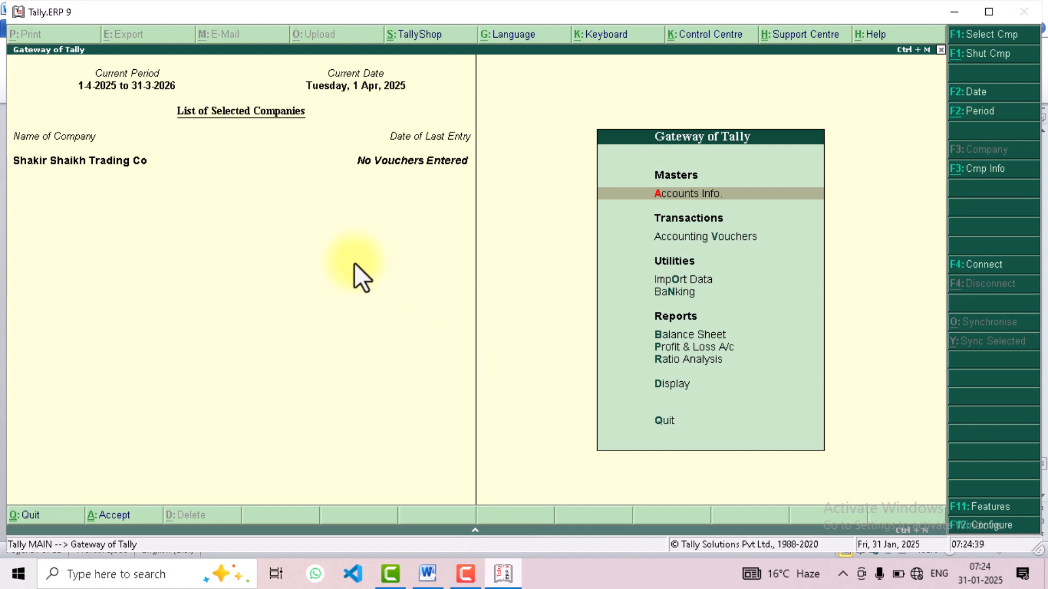
key(Escape)
key(Escape)
key(Escape)
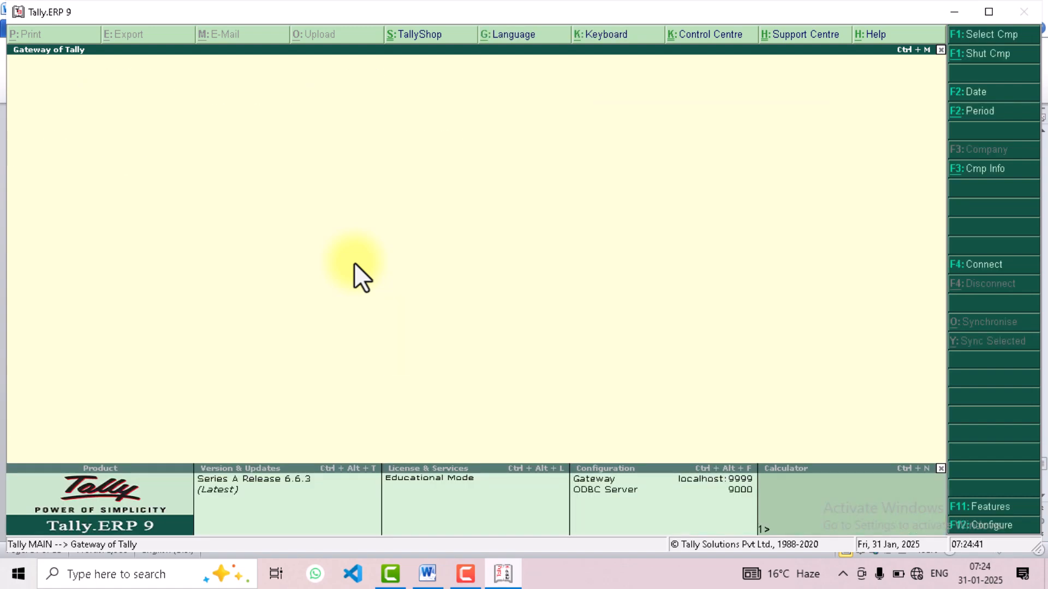
key(Escape)
key(Return)
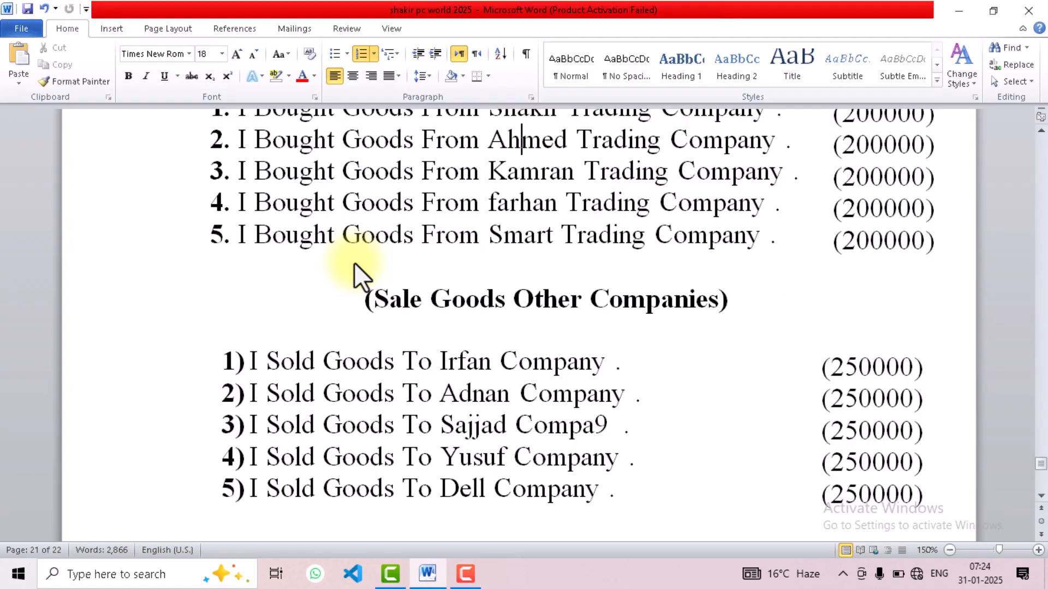